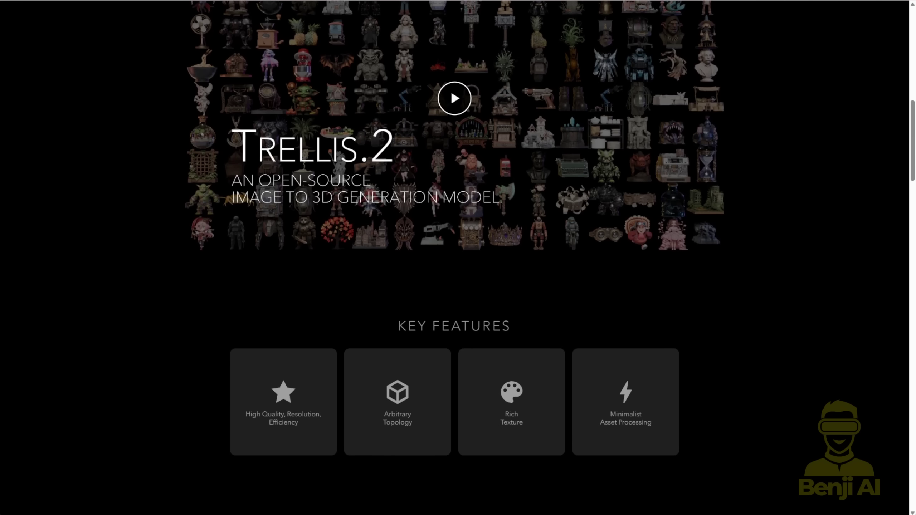
# Scroll to the image-to-3D gallery and view the Interior Structure and Open Surface examples.
pyautogui.scroll(-1, 458, 257)
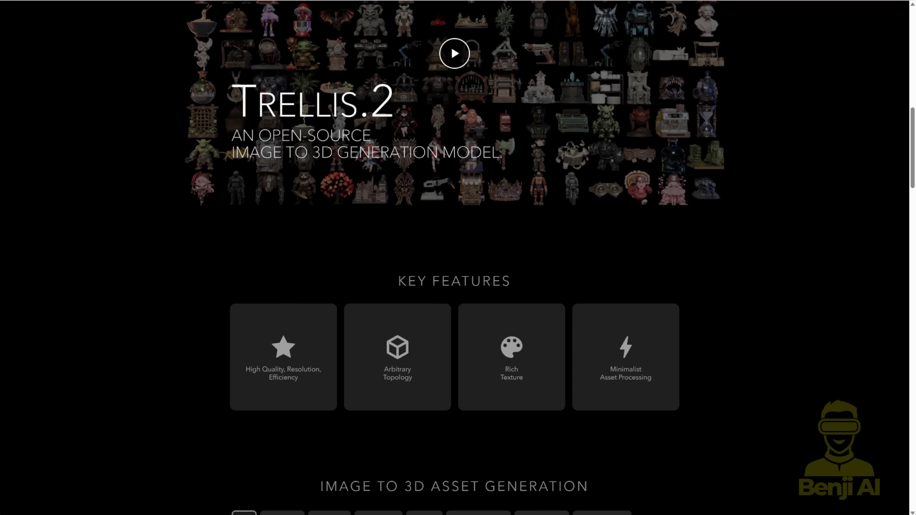
pyautogui.scroll(-7, 458, 258)
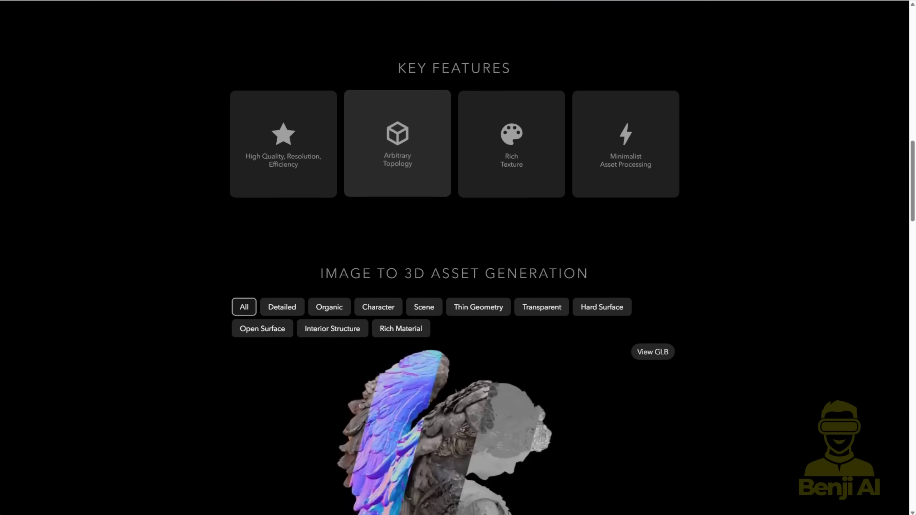
pyautogui.scroll(-3, 458, 257)
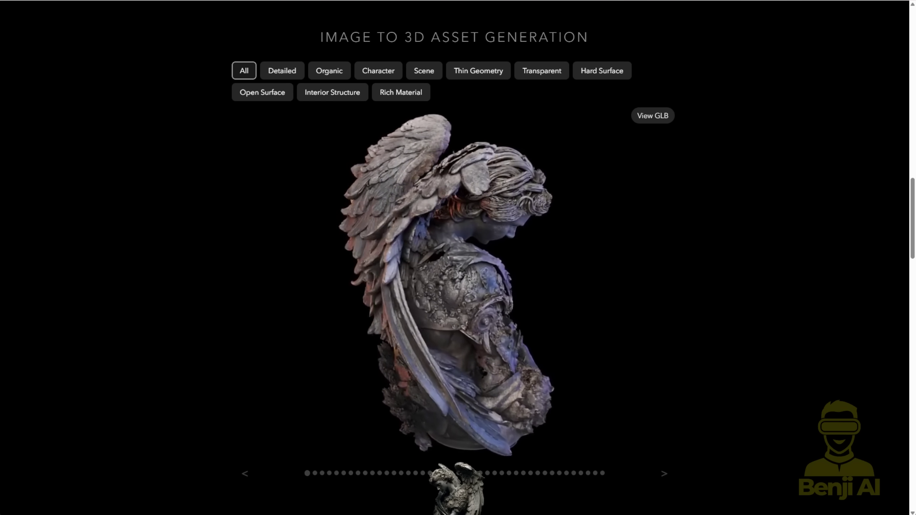
pyautogui.click(334, 94)
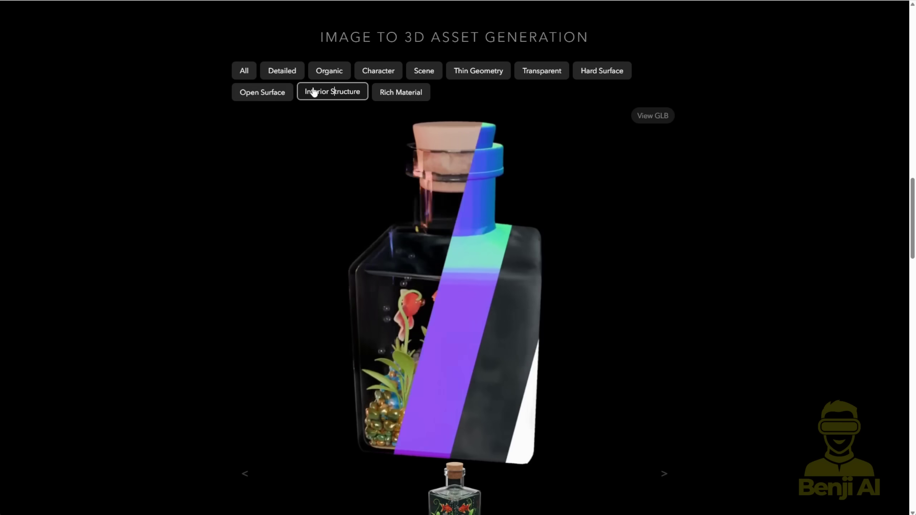
pyautogui.click(263, 94)
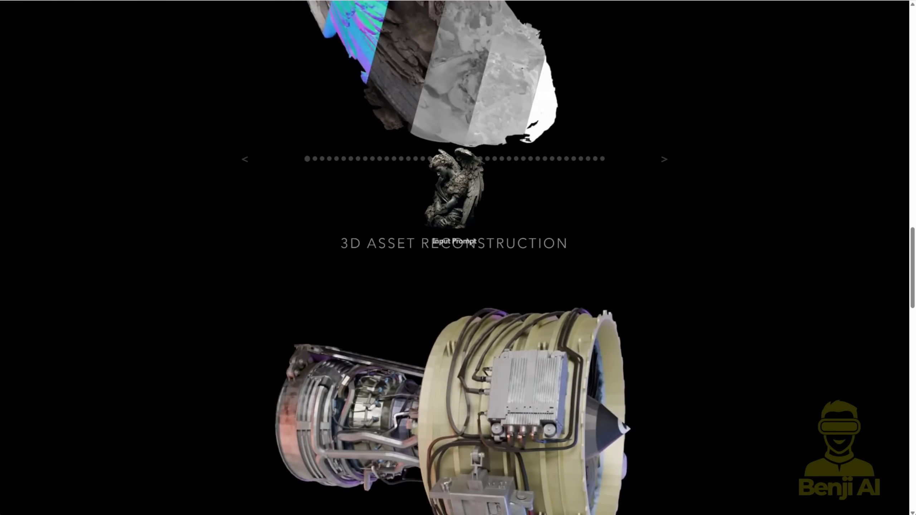
# Advance the 3D Asset Reconstruction carousel two examples, then scroll on toward Tech Innovations.
pyautogui.scroll(-2, 458, 258)
pyautogui.scroll(-1, 458, 258)
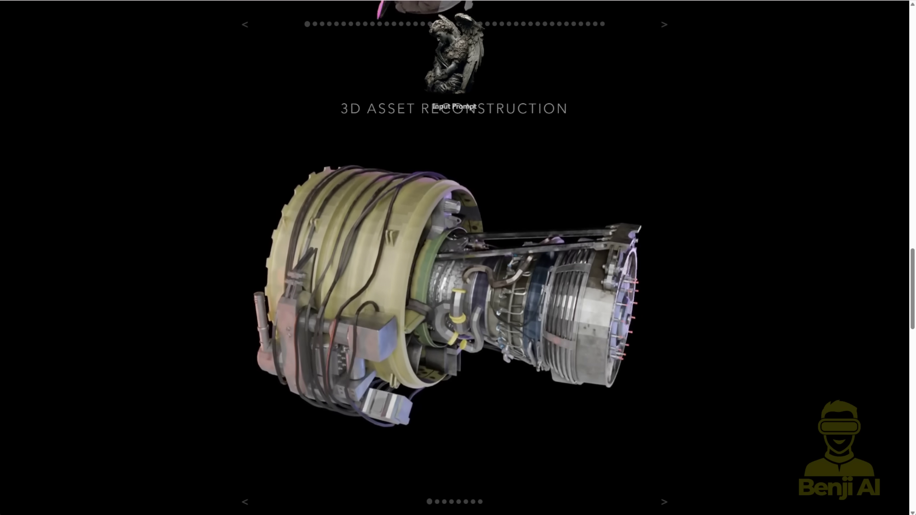
pyautogui.scroll(-1, 458, 258)
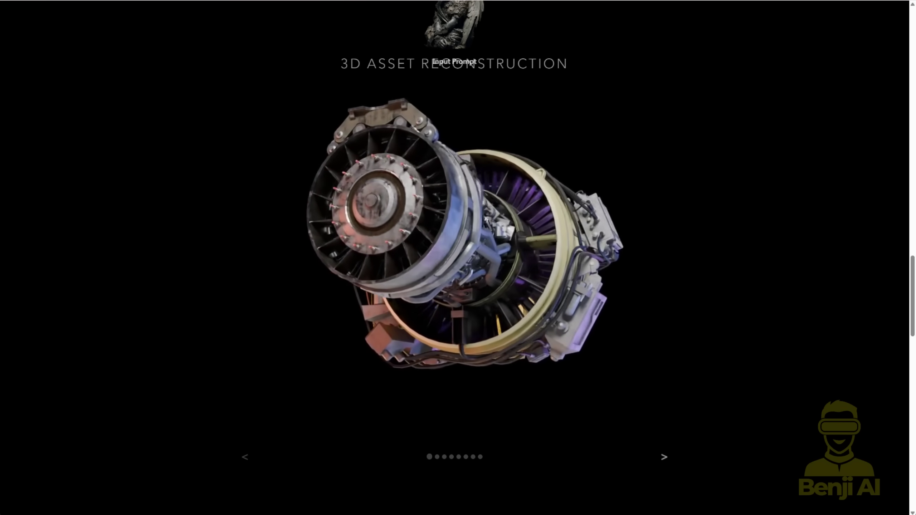
pyautogui.click(664, 458)
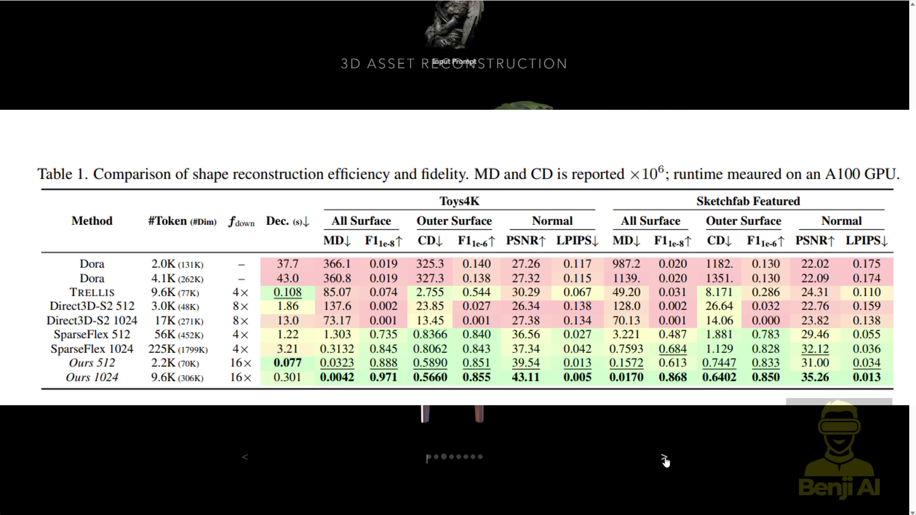
pyautogui.click(664, 461)
pyautogui.scroll(-8, 666, 461)
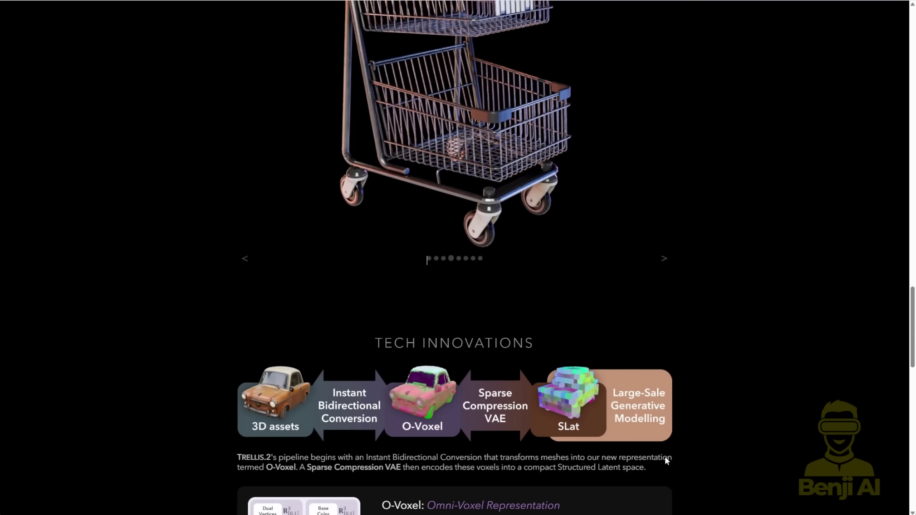
pyautogui.scroll(-4, 666, 461)
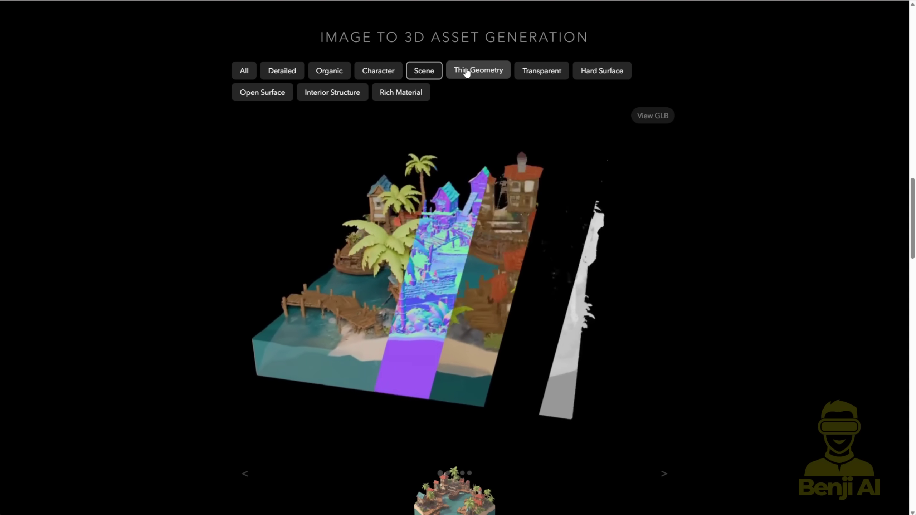
# View the Thin Geometry, Transparent, next Open Surface and Rich Material gallery examples.
pyautogui.click(466, 72)
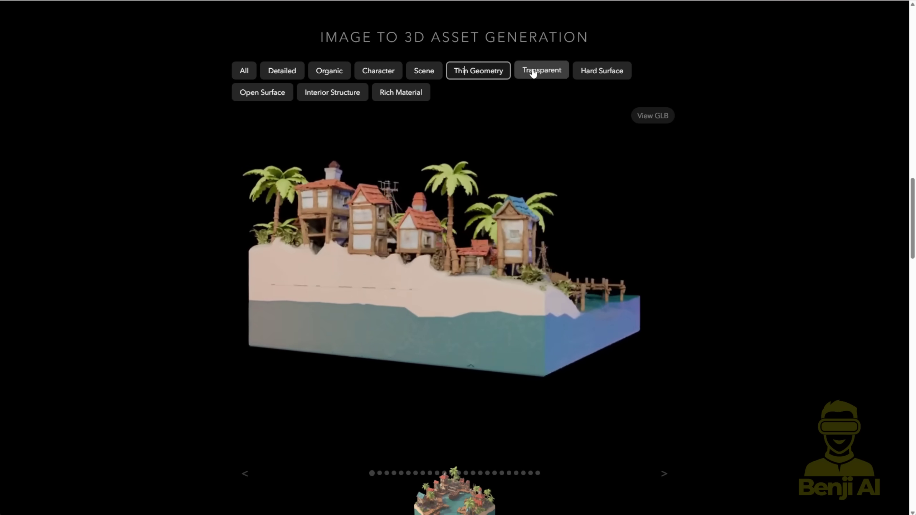
pyautogui.click(531, 72)
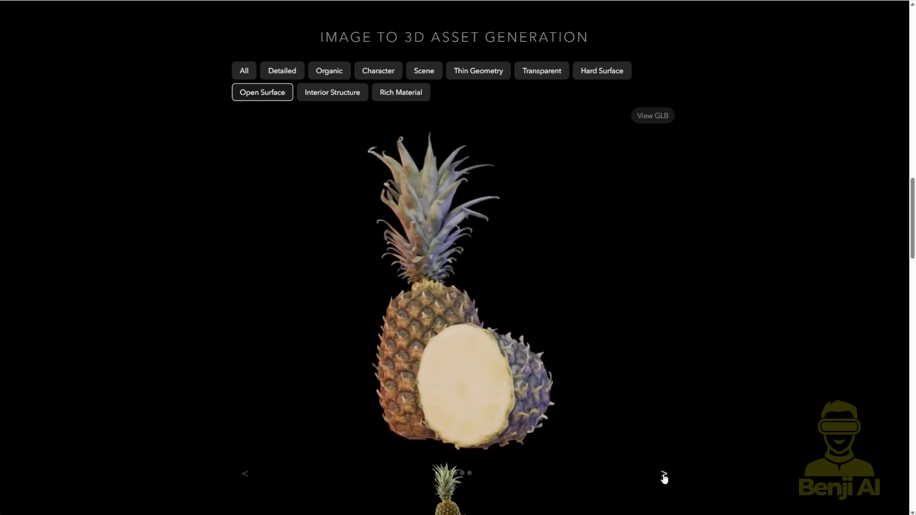
pyautogui.click(664, 475)
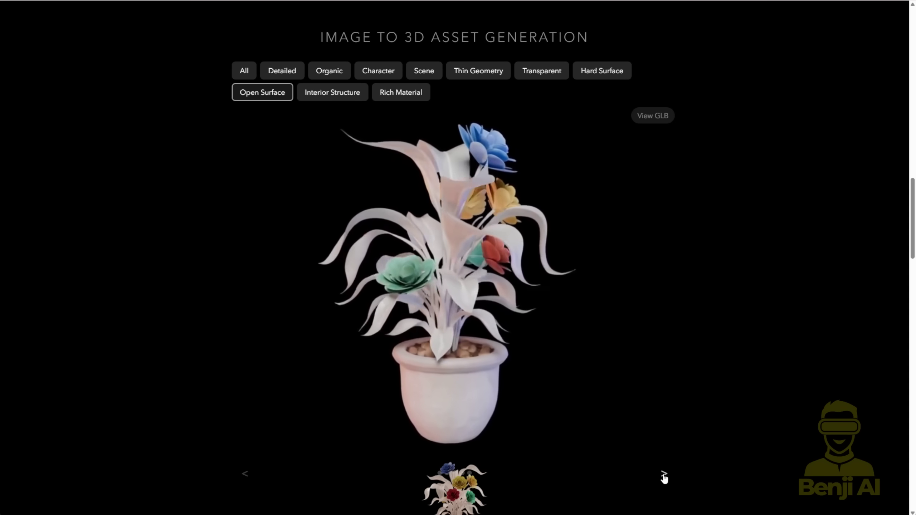
pyautogui.click(416, 92)
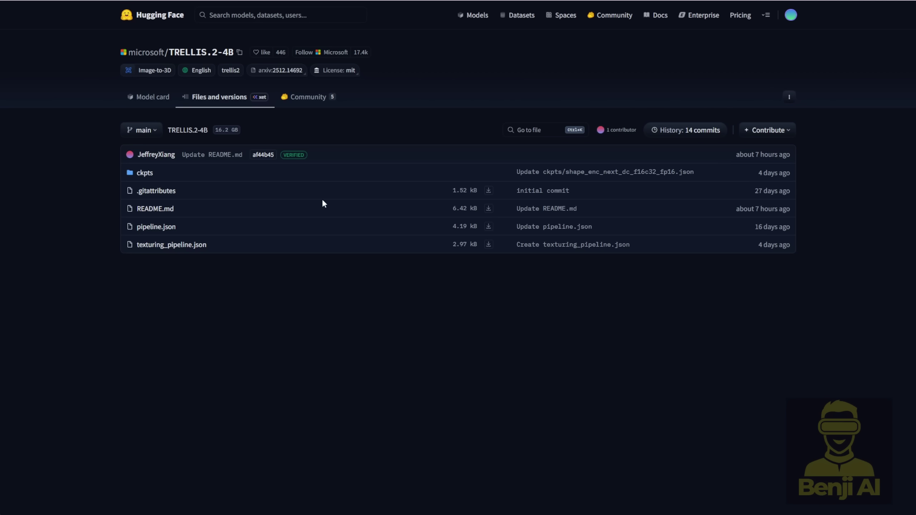
# Go back to the TRELLIS.2-4B model card and scroll to Model Details and Key Features.
pyautogui.hotkey('alt', 'Left')
pyautogui.scroll(-5, 260, 381)
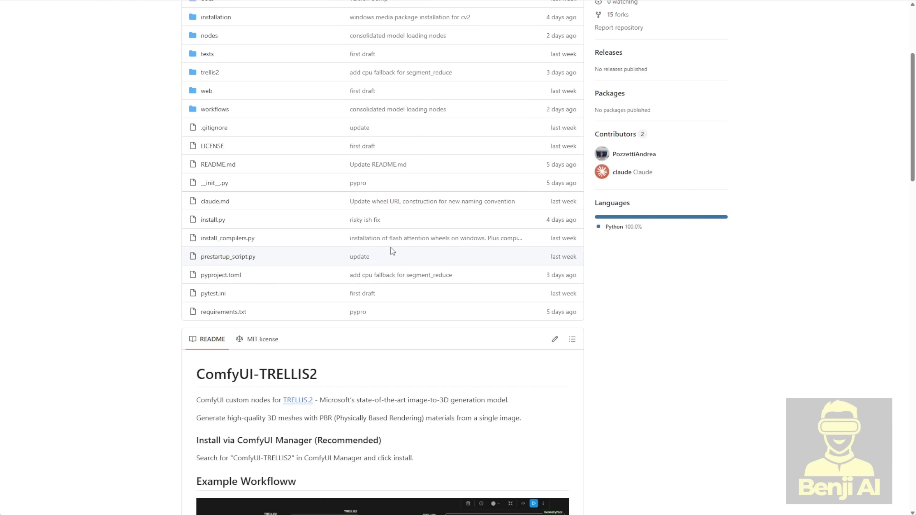
# Select 'ComfyUI-TRELLIS2' in the README install line and scroll through the example workflows.
pyautogui.scroll(5, 205, 301)
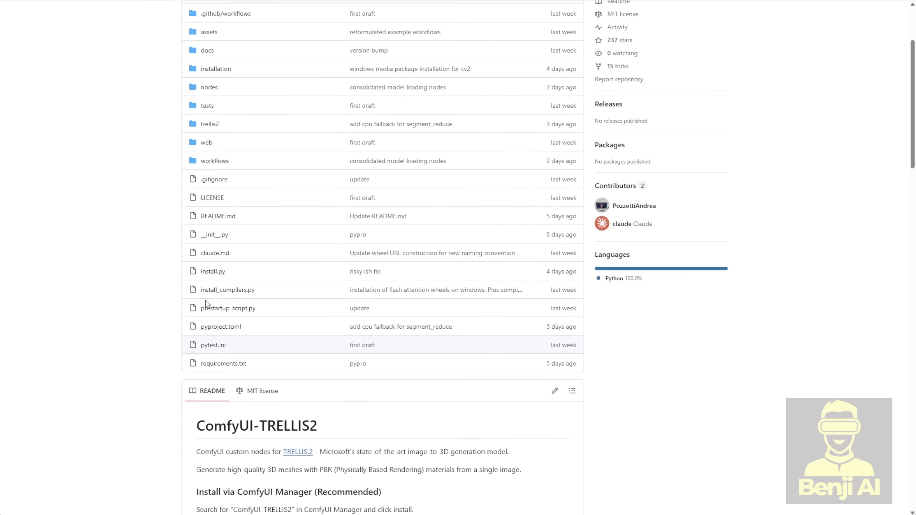
pyautogui.scroll(-2, 187, 272)
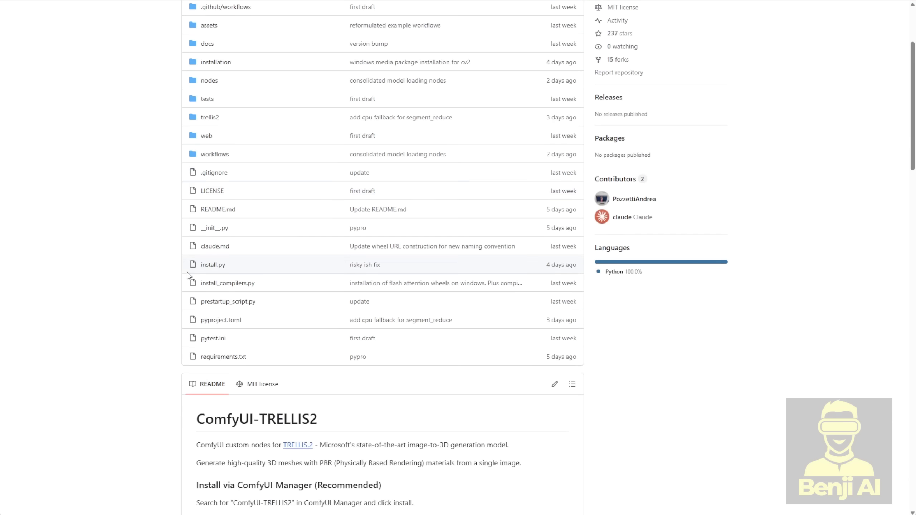
pyautogui.scroll(4, 217, 180)
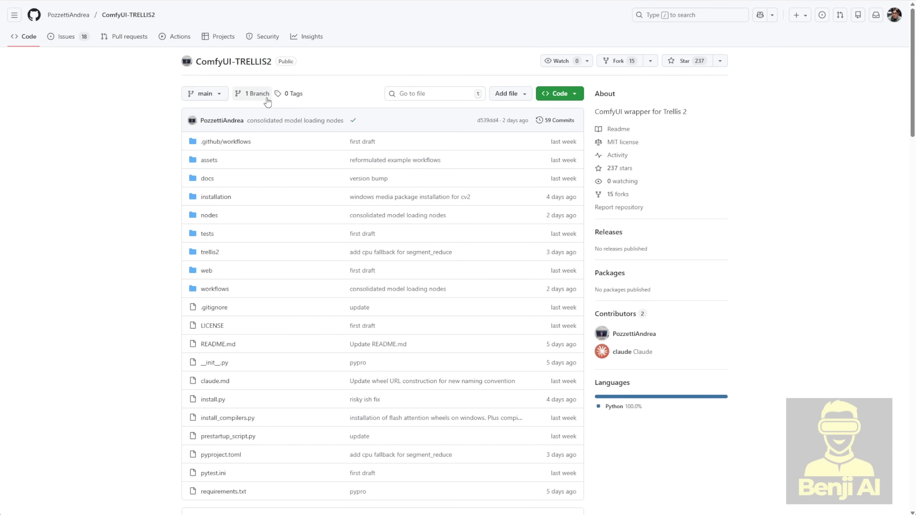
pyautogui.scroll(-10, 267, 102)
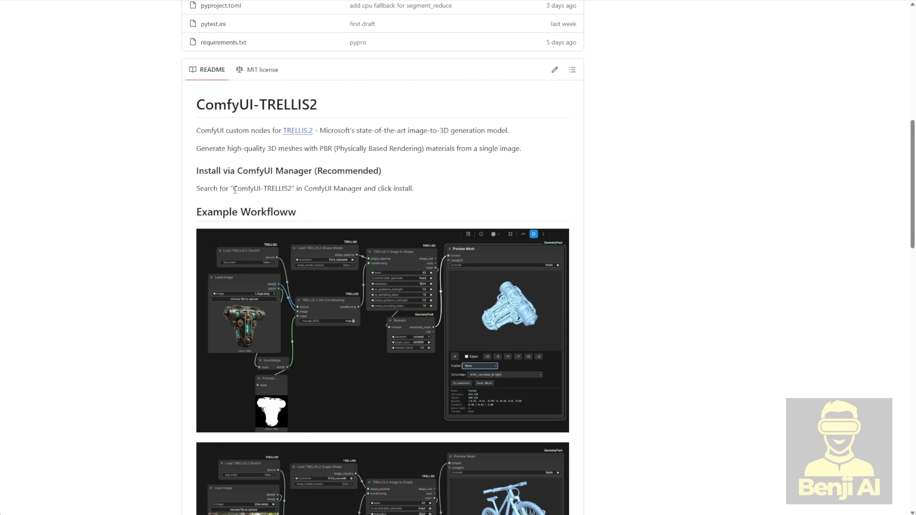
pyautogui.moveTo(234, 189); pyautogui.dragTo(292, 188)
pyautogui.hotkey('ctrl', 'c')
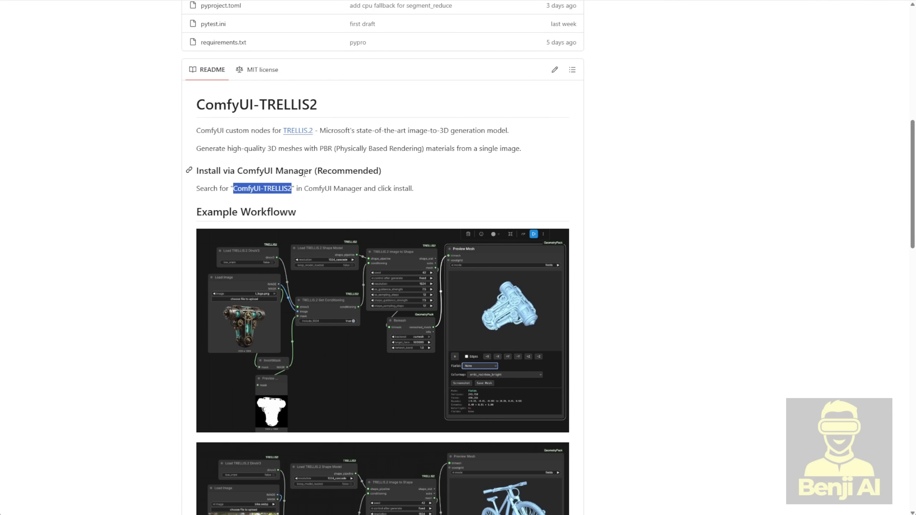
pyautogui.scroll(-5, 184, 152)
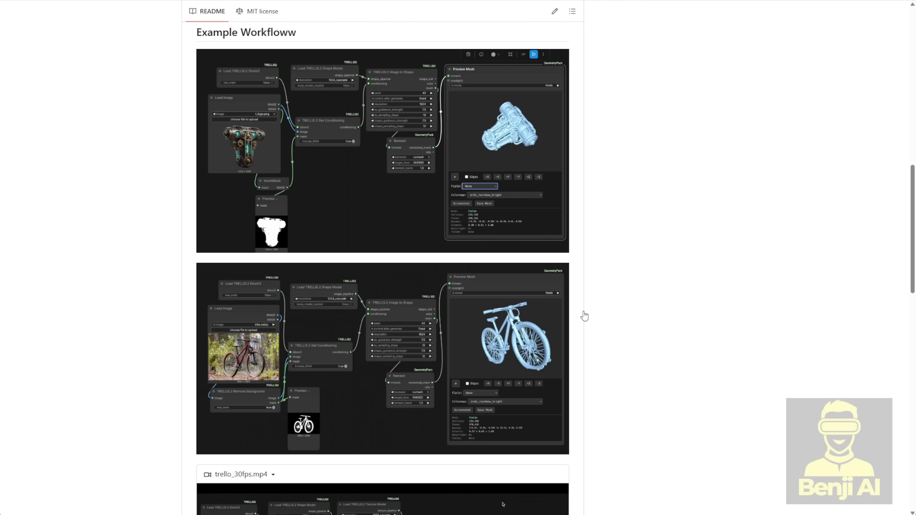
pyautogui.scroll(-5, 425, 357)
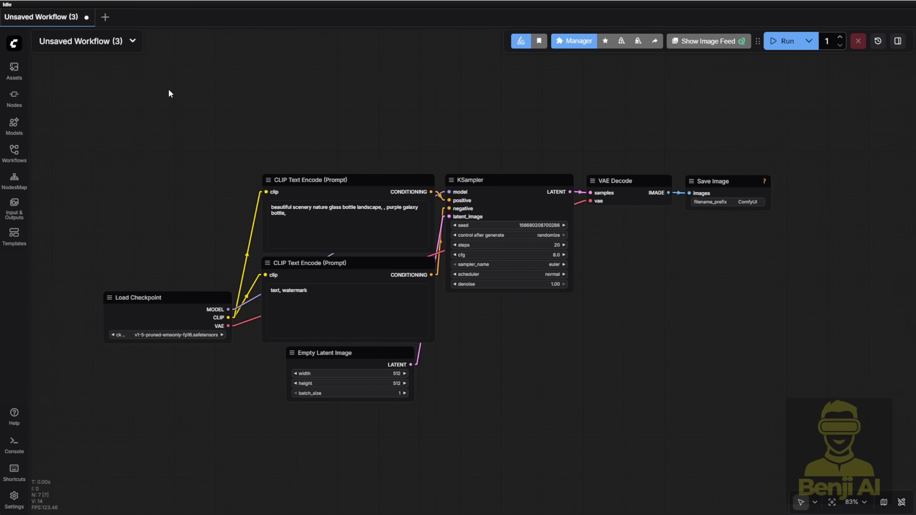
# Search the Custom Nodes Manager for ComfyUI-TRELLIS2 and install version 0.1.1.
pyautogui.click(576, 49)
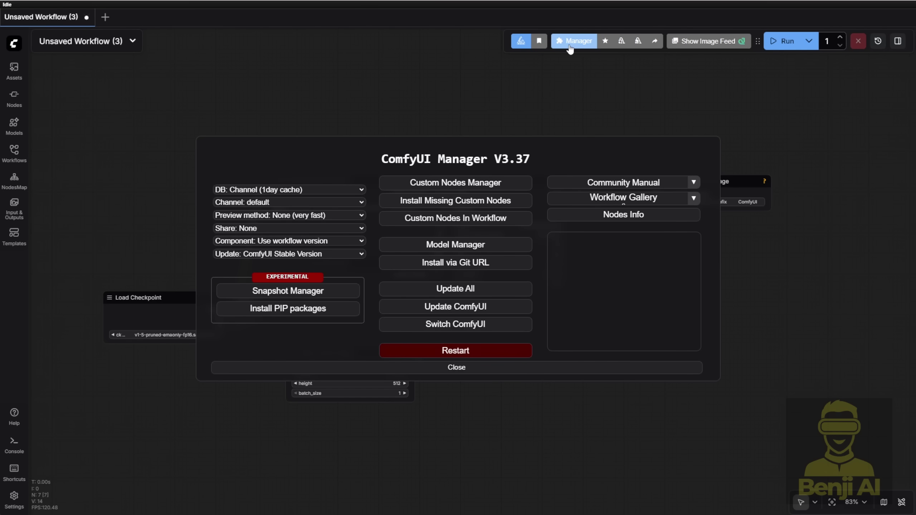
pyautogui.click(470, 183)
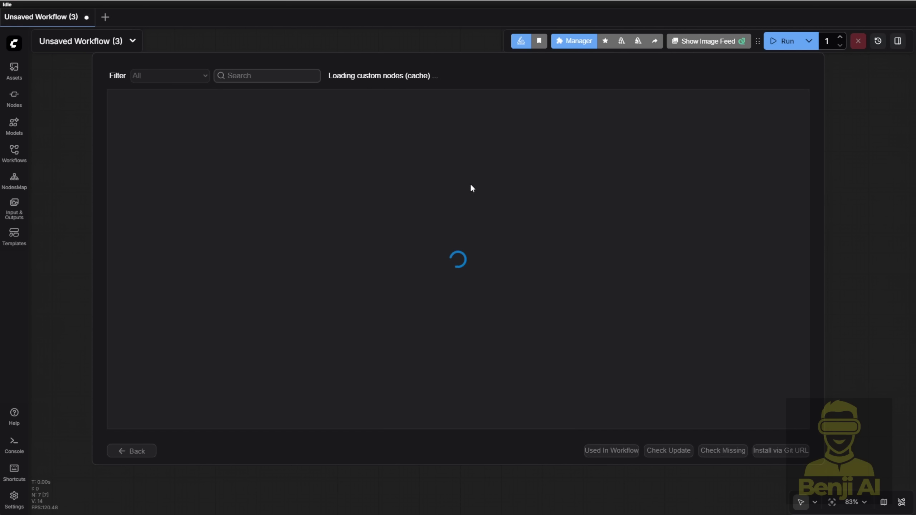
pyautogui.click(263, 77)
pyautogui.hotkey('ctrl', 'v')
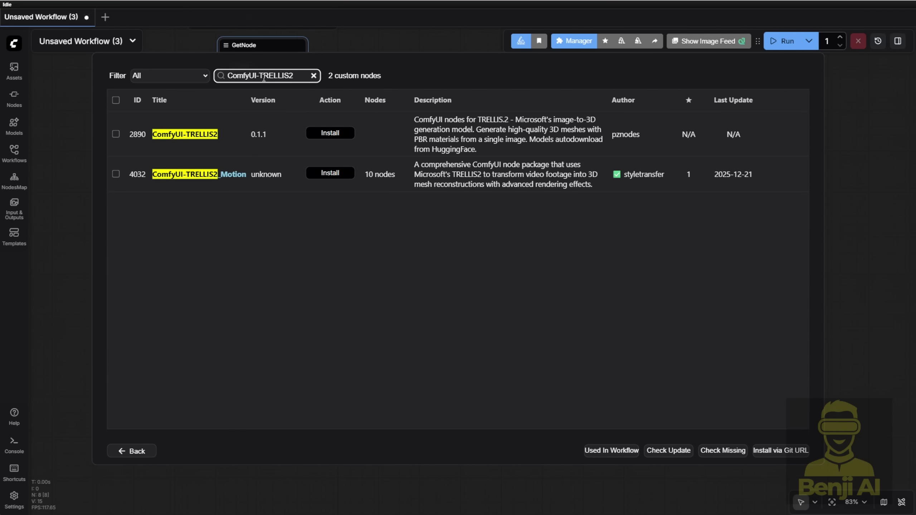
pyautogui.click(330, 133)
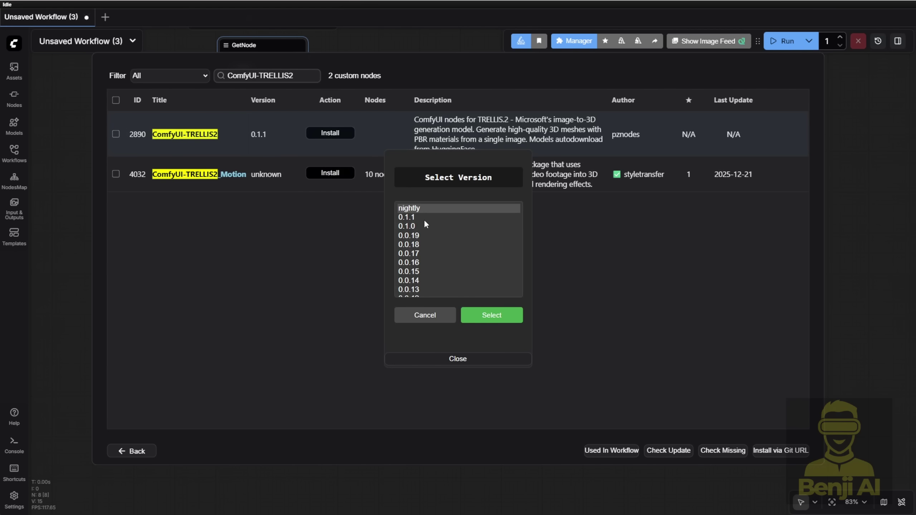
pyautogui.click(425, 218)
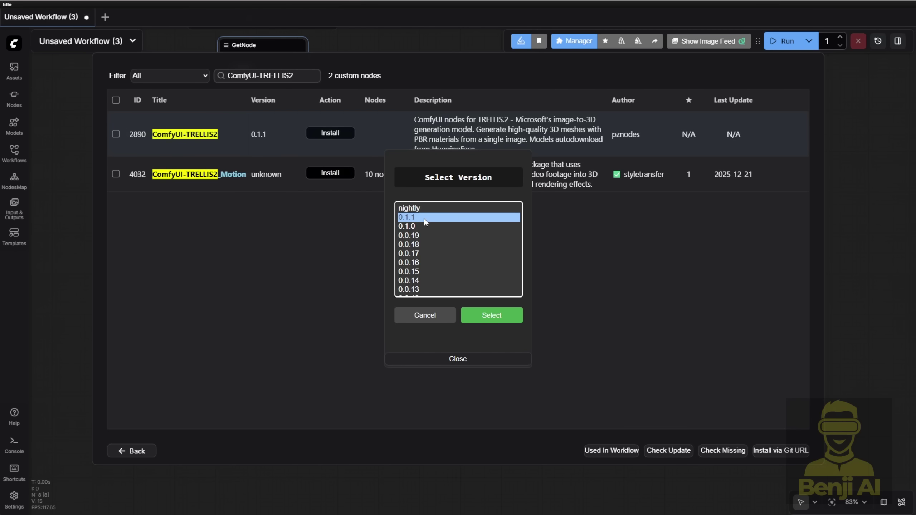
pyautogui.click(499, 317)
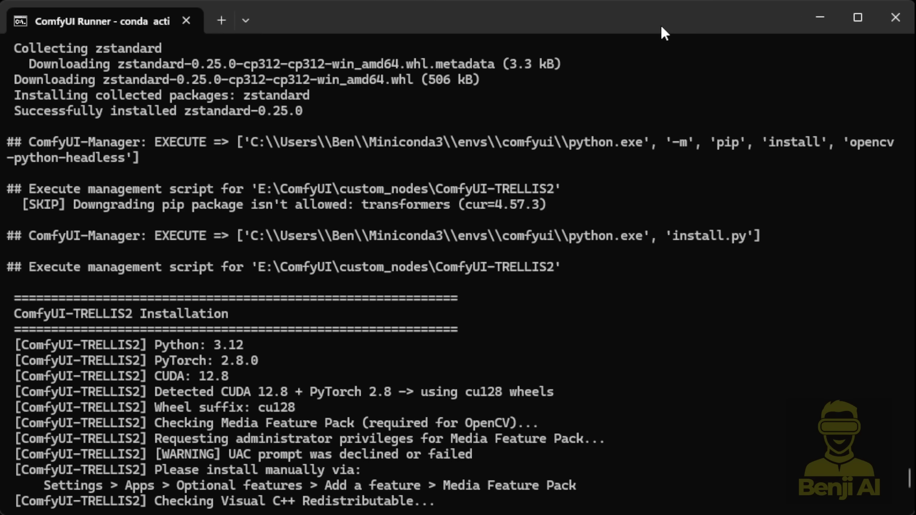
# Copy the TRELLIS2 custom node install path from the terminal log.
pyautogui.scroll(4, 285, 354)
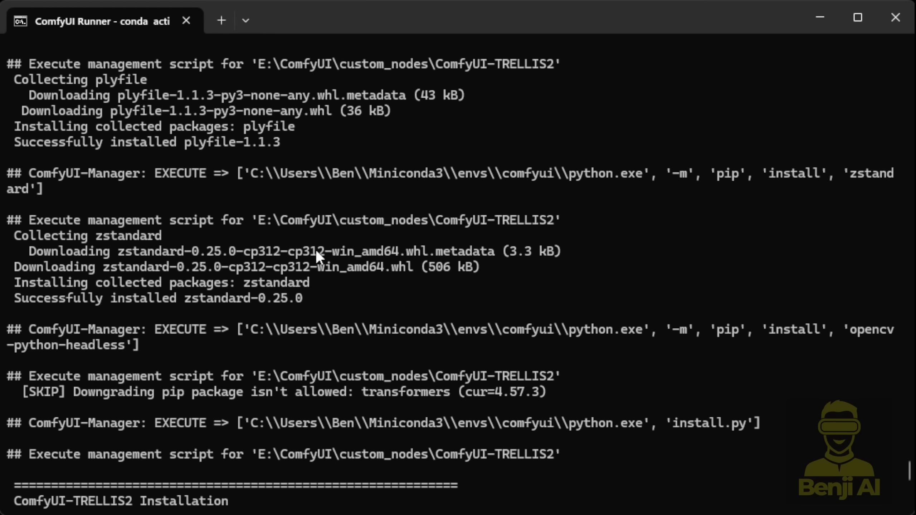
pyautogui.scroll(-1, 229, 307)
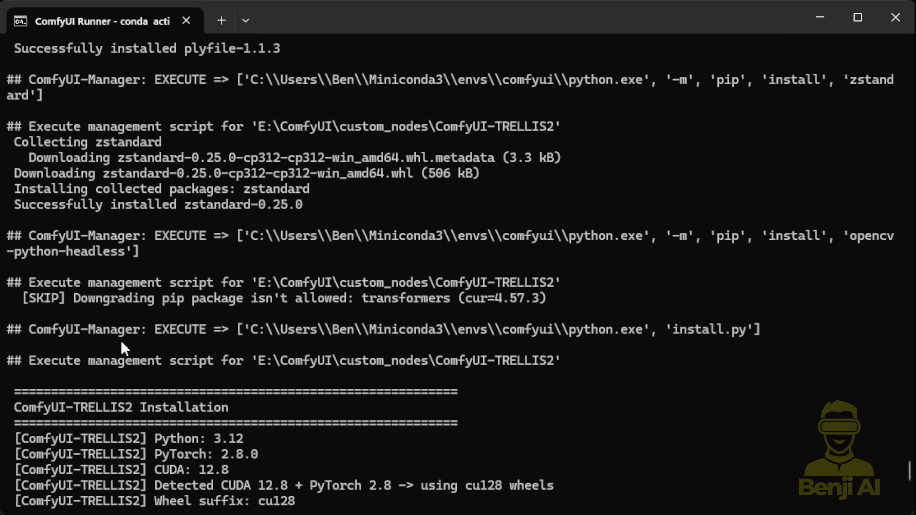
pyautogui.moveTo(169, 359); pyautogui.dragTo(522, 368)
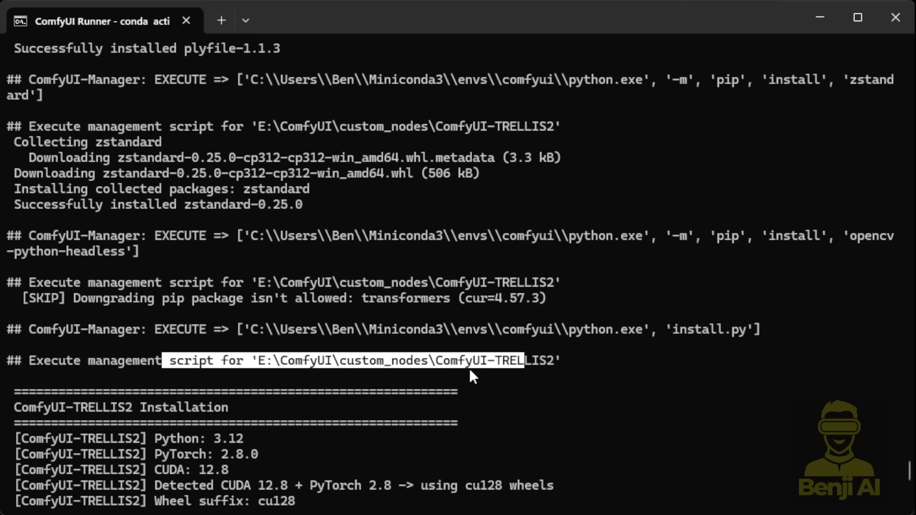
pyautogui.rightClick(533, 363)
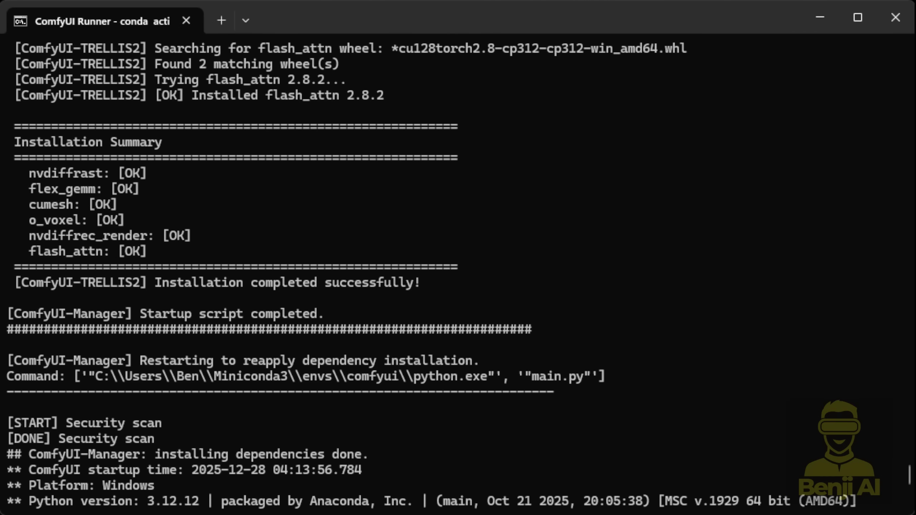
# Copy the Installation Summary lines showing every dependency OK, then review earlier output.
pyautogui.moveTo(90, 174); pyautogui.dragTo(148, 252)
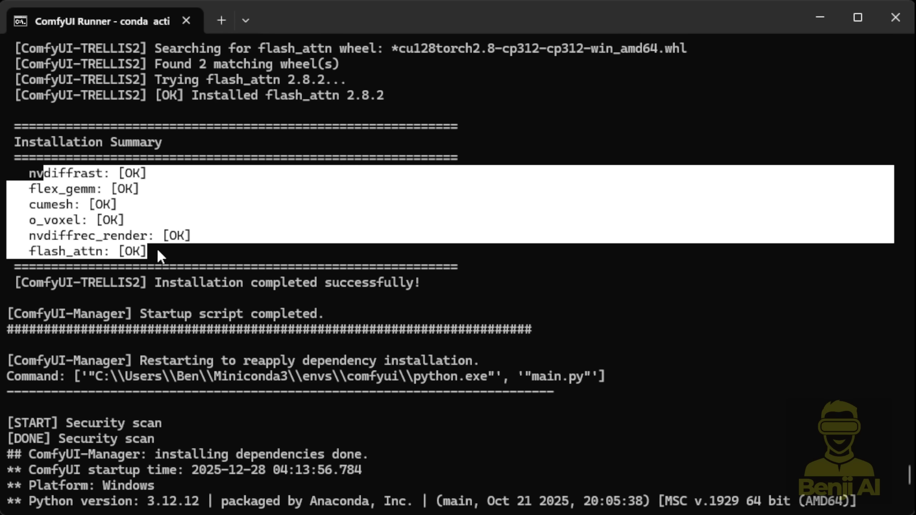
pyautogui.hotkey('ctrl', 'c')
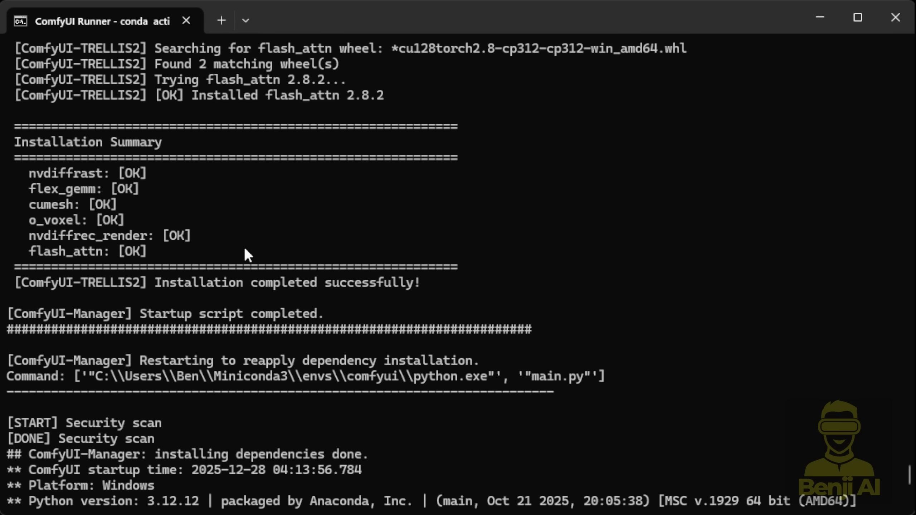
pyautogui.scroll(1, 396, 98)
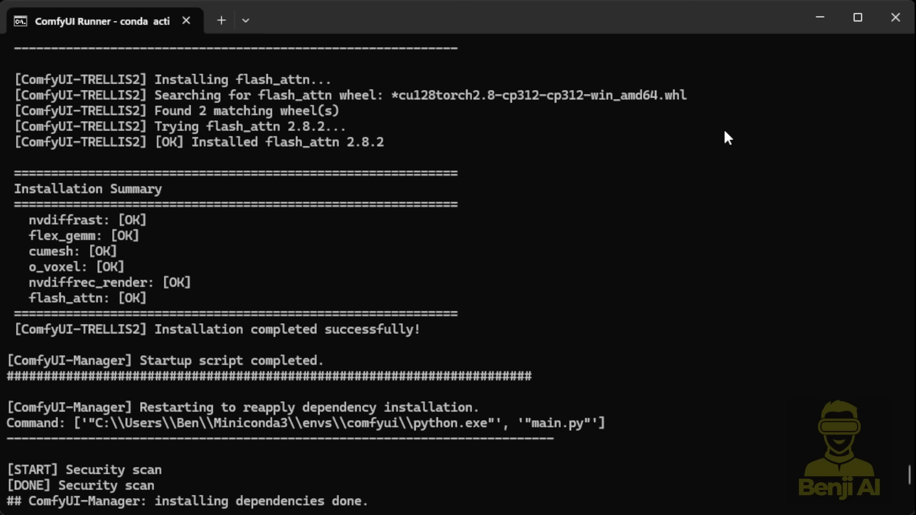
pyautogui.scroll(2, 668, 225)
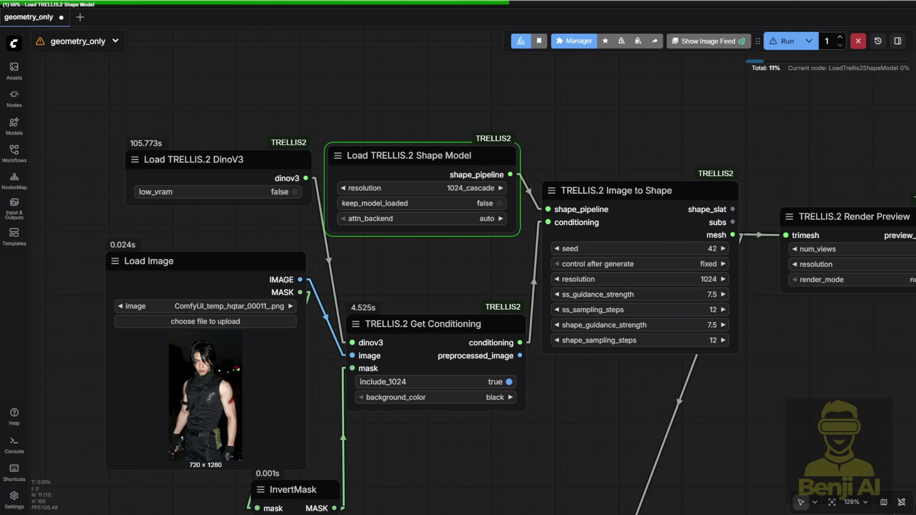
# Select the Load TRELLIS.2 DinoV3 node and check the TRELLIS.2-4B repository's file list.
pyautogui.scroll(3, 395, 266)
pyautogui.click(243, 204)
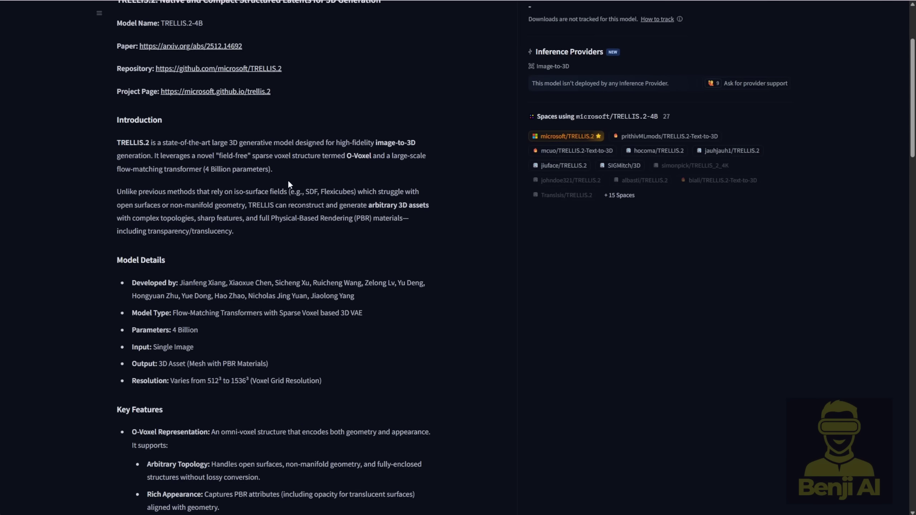
pyautogui.scroll(4, 288, 183)
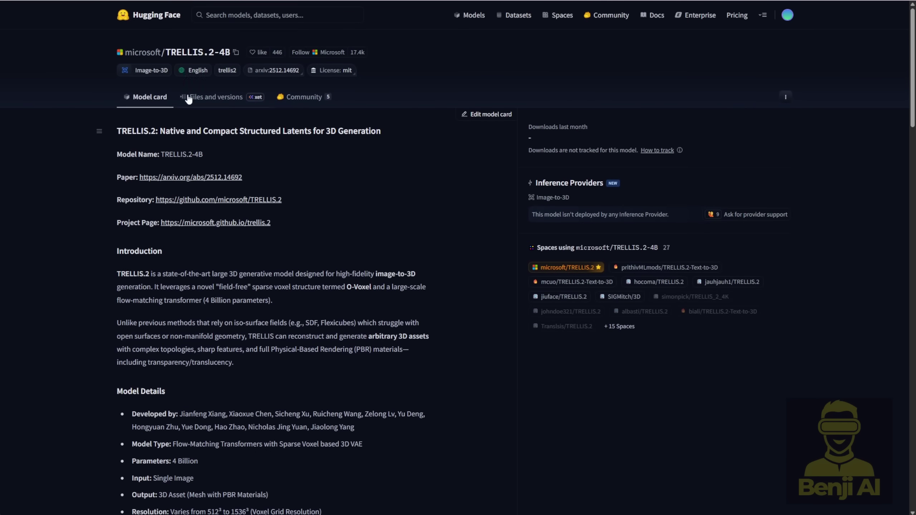
pyautogui.click(201, 97)
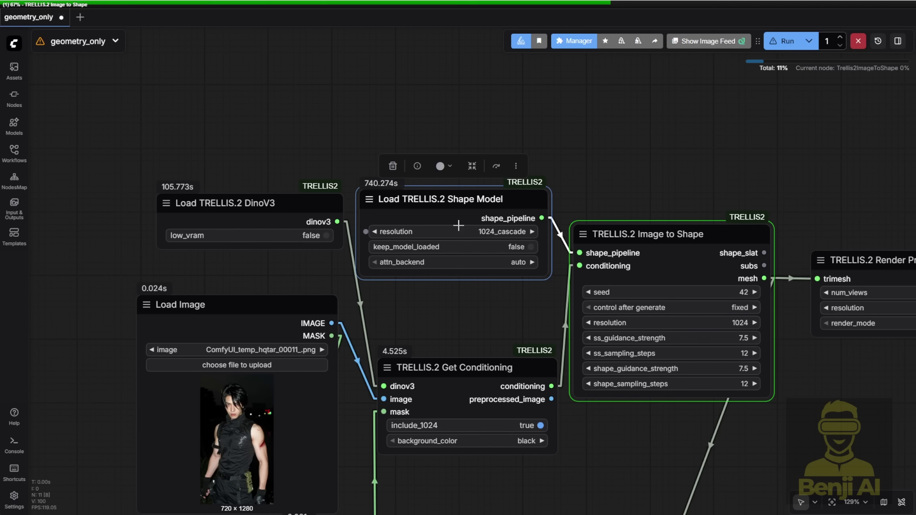
# Scroll through the terminal log of TRELLIS.2 model downloads and shape sampling.
pyautogui.scroll(1, 496, 306)
pyautogui.scroll(4, 494, 315)
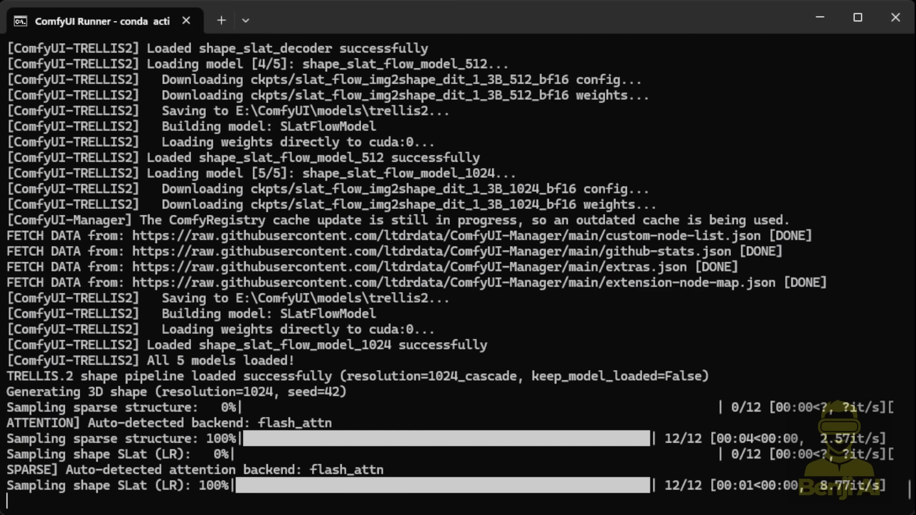
pyautogui.scroll(10, 418, 154)
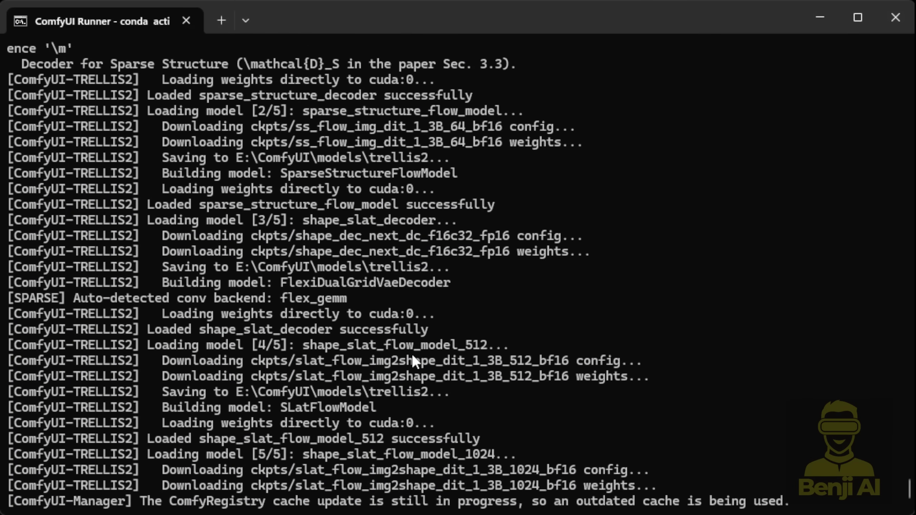
pyautogui.scroll(-1, 232, 386)
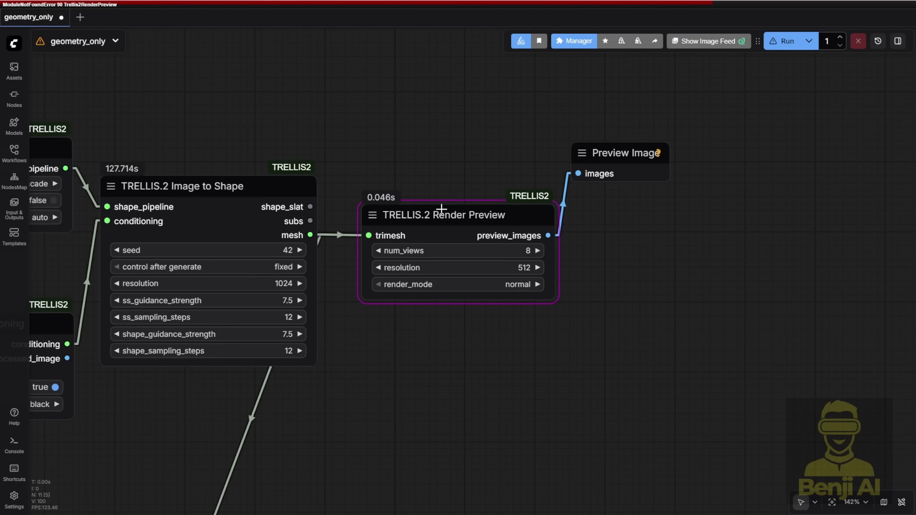
# Dismiss the missing-pyrender error and relaunch ComfyUI with 'python main.py'.
pyautogui.click(414, 233)
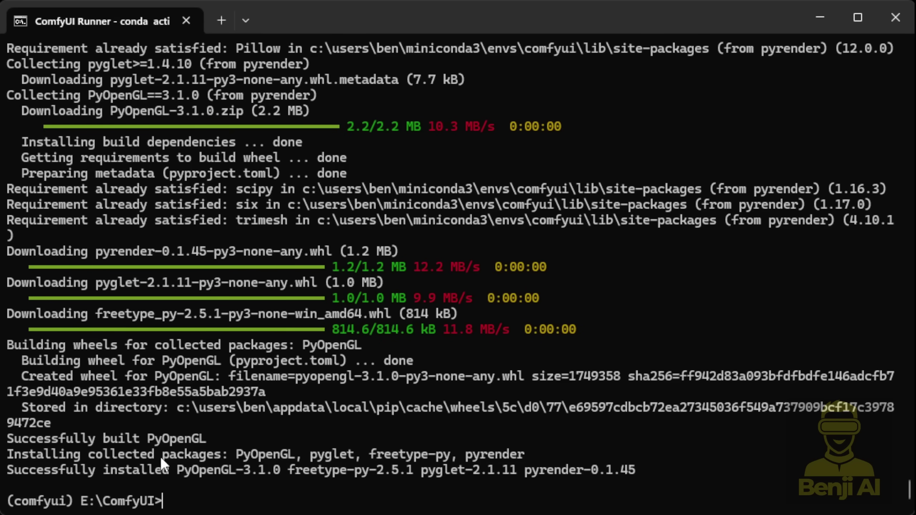
pyautogui.write('python main.py')
pyautogui.press('Return')
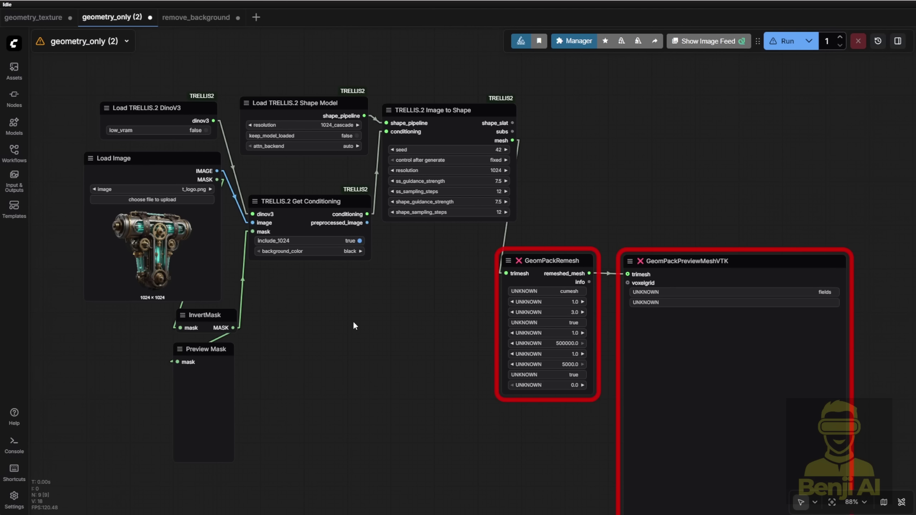
# Select the red GeomPackRemesh node, then pull a link from the Image to Shape mesh output.
pyautogui.scroll(3, 353, 320)
pyautogui.moveTo(304, 347); pyautogui.dragTo(198, 339)
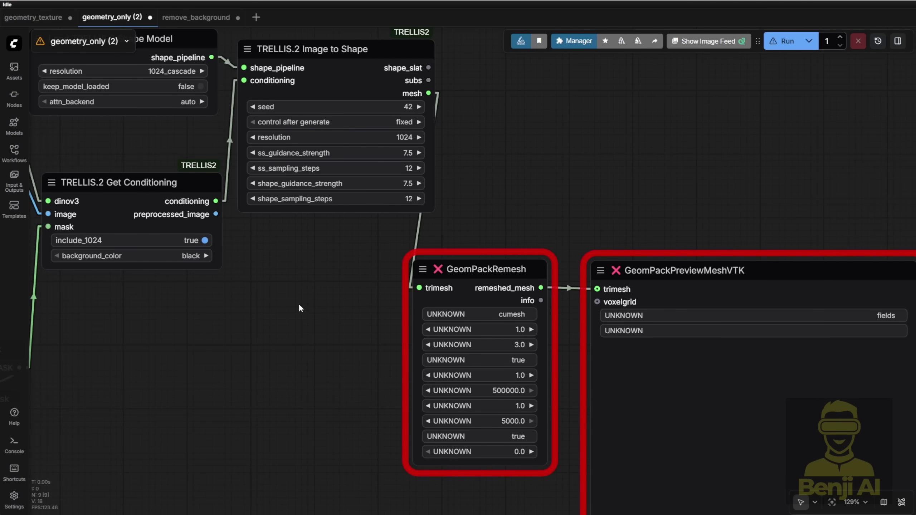
pyautogui.moveTo(420, 289); pyautogui.dragTo(314, 246)
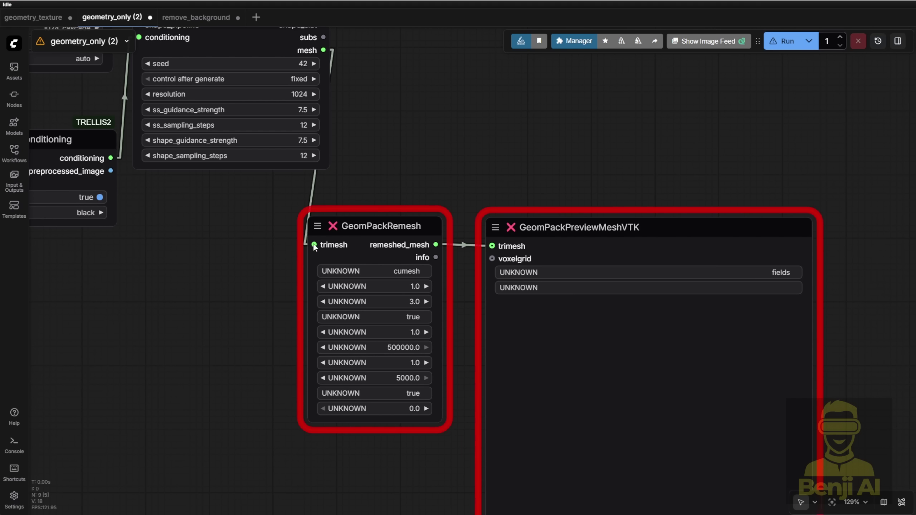
pyautogui.click(379, 226)
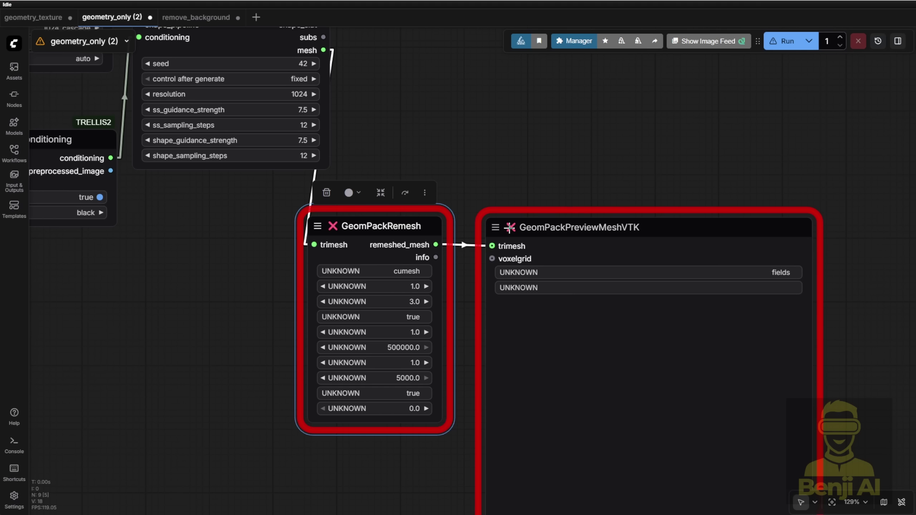
pyautogui.scroll(-2, 289, 252)
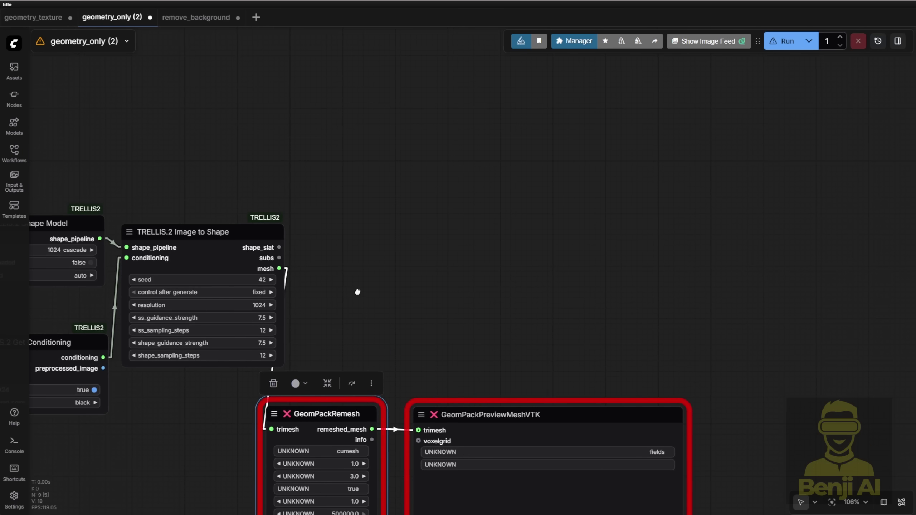
pyautogui.moveTo(278, 268); pyautogui.dragTo(344, 231)
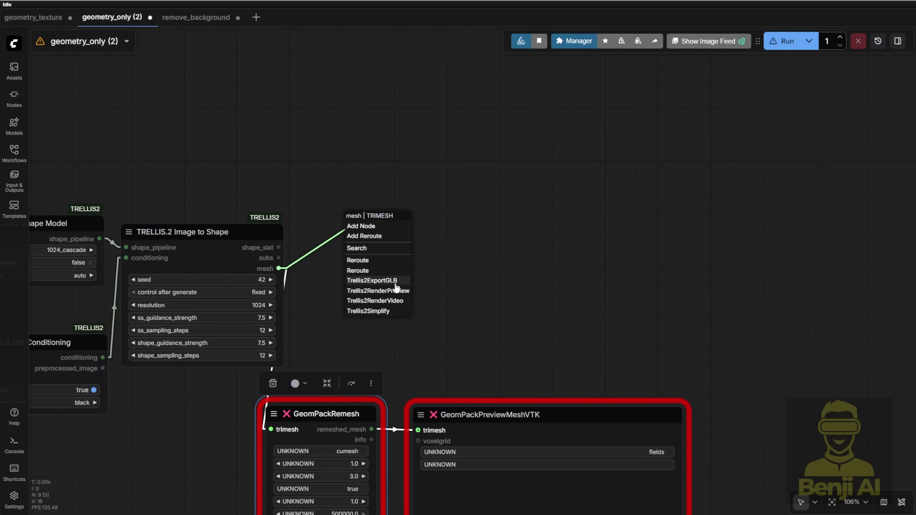
# Add a Trellis2RenderPreview node fed by the mesh and move it up and left.
pyautogui.click(378, 291)
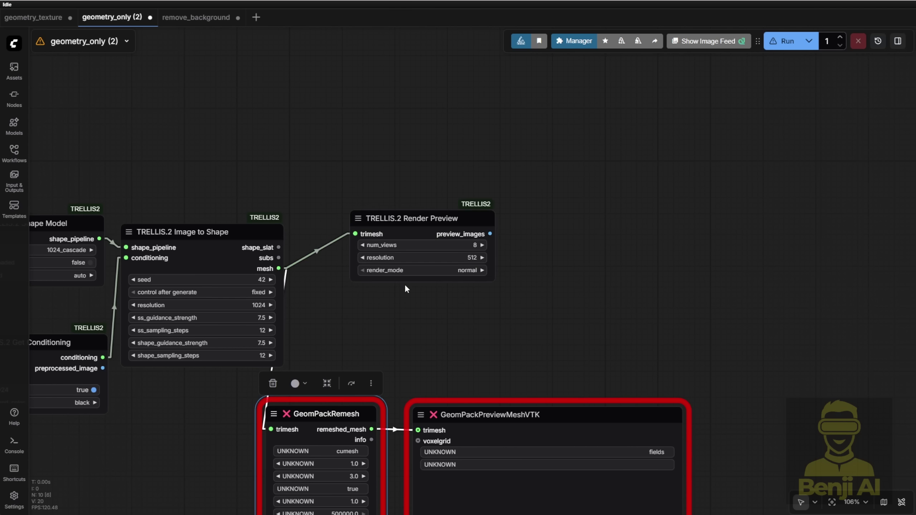
pyautogui.scroll(6, 427, 238)
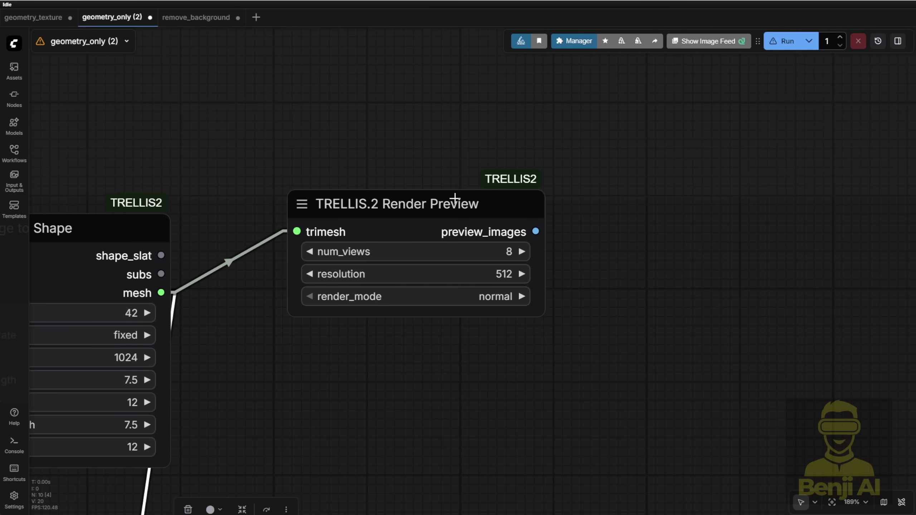
pyautogui.moveTo(455, 200); pyautogui.dragTo(402, 139)
# Connect Render Preview's preview_images output to a new Preview Image node.
pyautogui.moveTo(482, 172); pyautogui.dragTo(537, 134)
pyautogui.click(556, 241)
pyautogui.moveTo(660, 65); pyautogui.dragTo(595, 153)
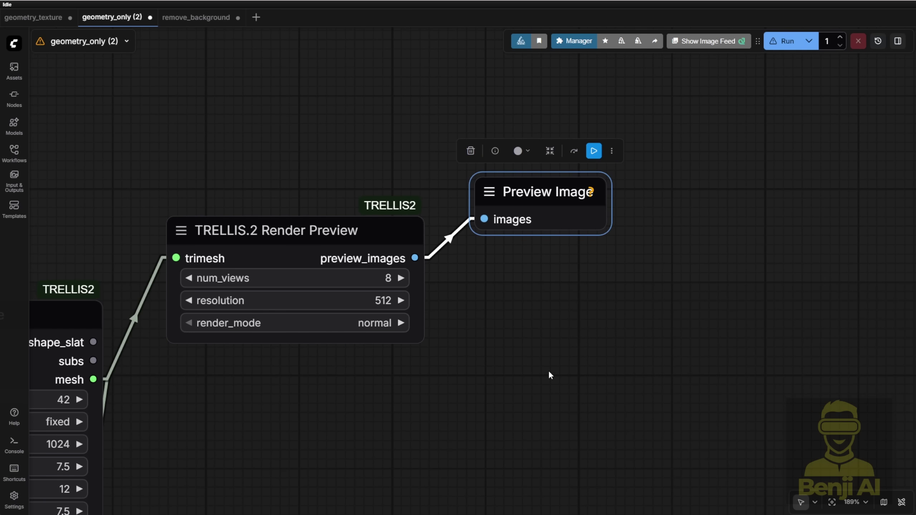
pyautogui.scroll(-3, 546, 369)
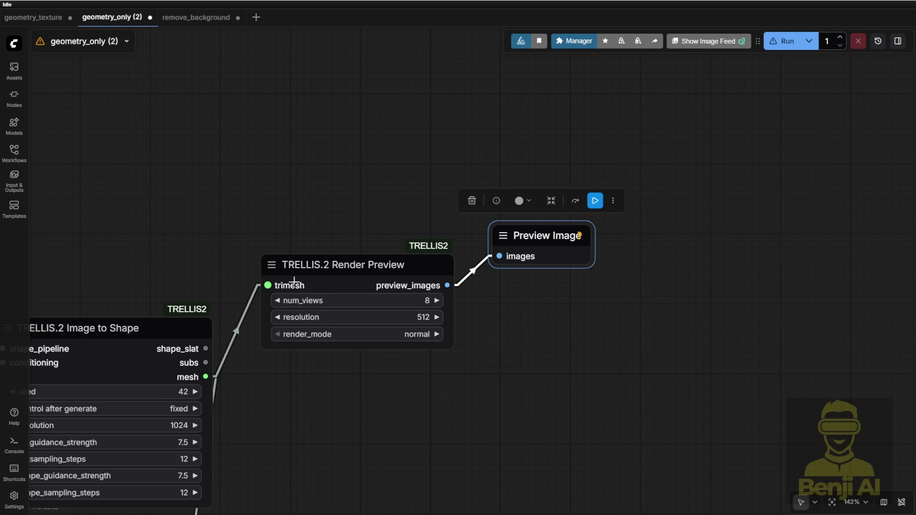
pyautogui.scroll(-5, 507, 332)
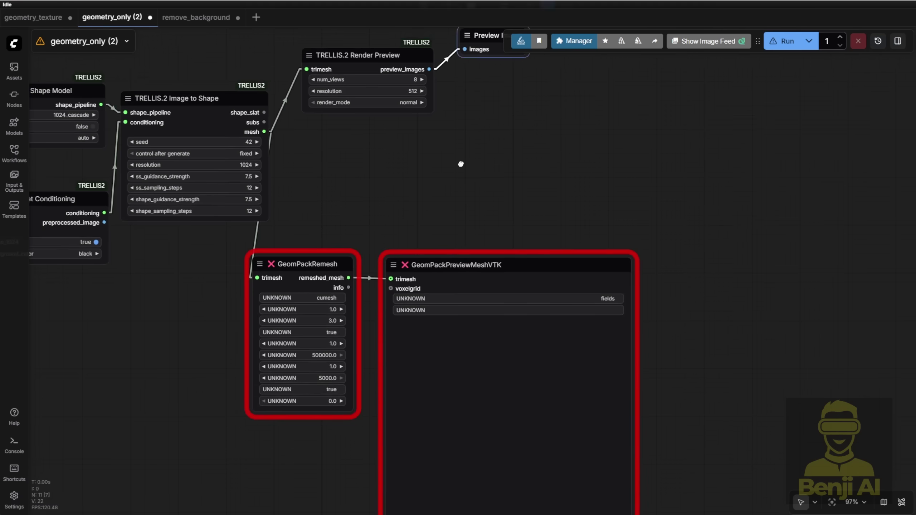
pyautogui.scroll(4, 447, 202)
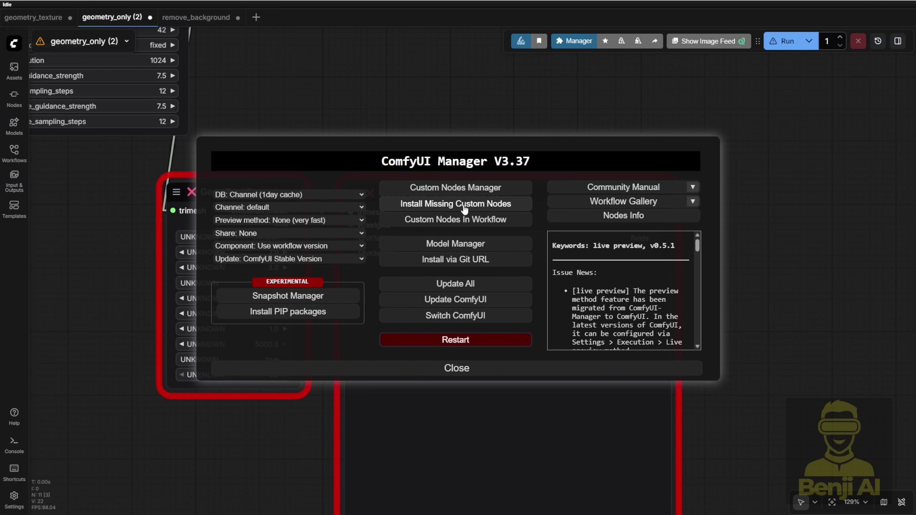
# Install the latest ComfyUI-GeometryPack from Manager's Missing list and restart ComfyUI.
pyautogui.click(461, 209)
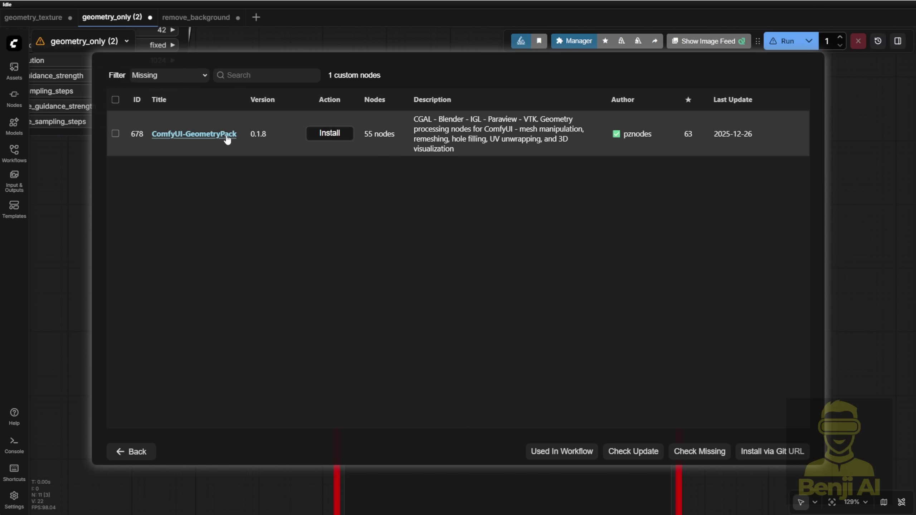
pyautogui.click(329, 132)
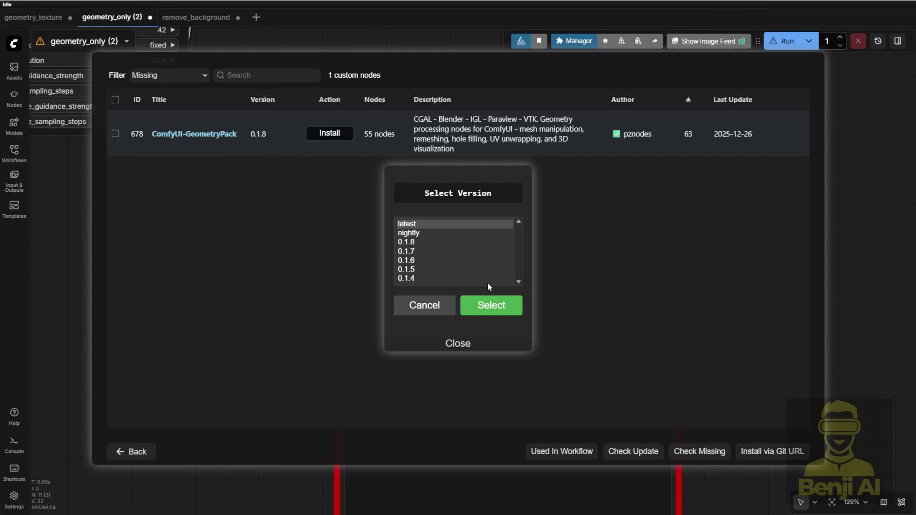
pyautogui.click(489, 309)
pyautogui.click(511, 284)
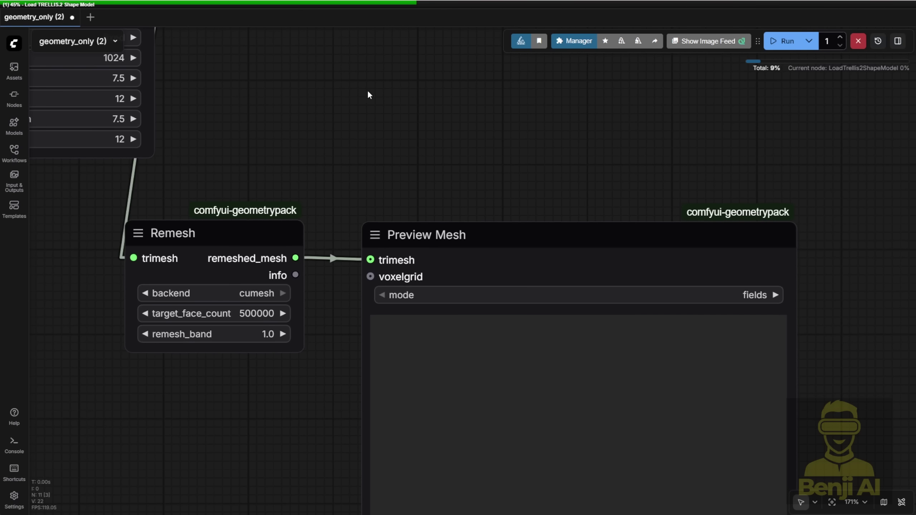
pyautogui.scroll(-2, 324, 108)
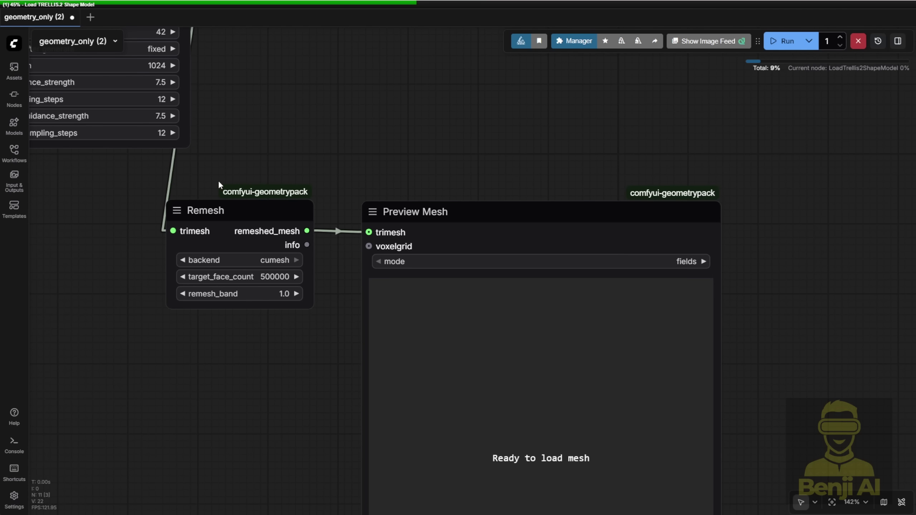
# Select the Remesh node and watch the run finish with 241,873 vertices and 483,866 faces.
pyautogui.click(249, 208)
pyautogui.scroll(-3, 371, 234)
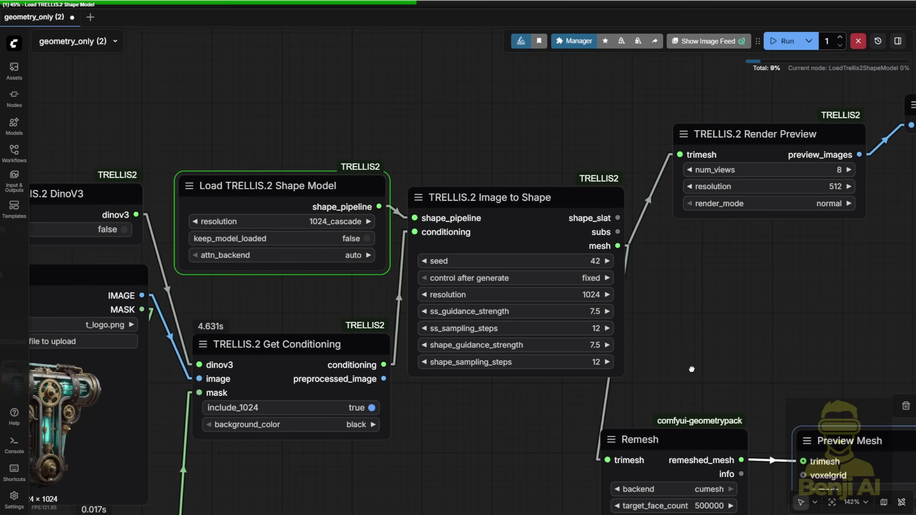
pyautogui.moveTo(372, 233); pyautogui.dragTo(260, 100)
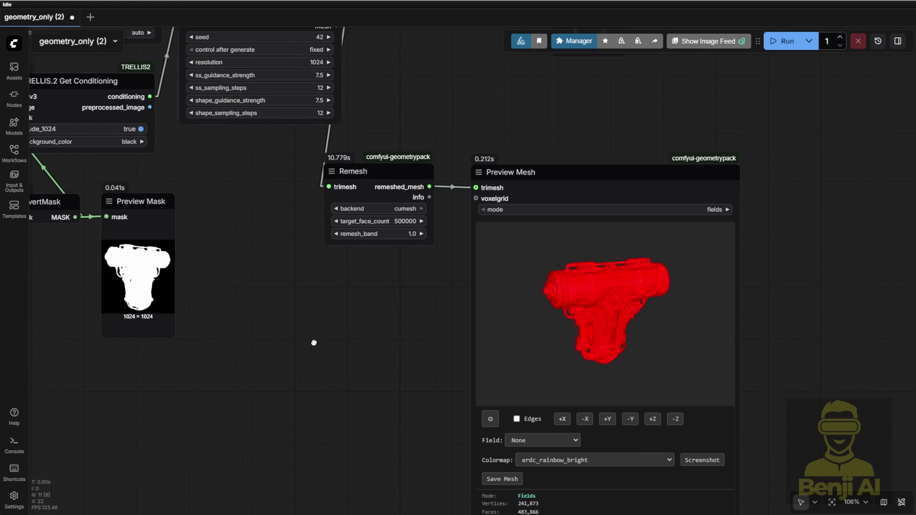
# Bring the Preview Mesh node into view and widen it for a larger viewer.
pyautogui.hscroll(5, 313, 342)
pyautogui.scroll(5, 428, 343)
pyautogui.scroll(-3, 478, 332)
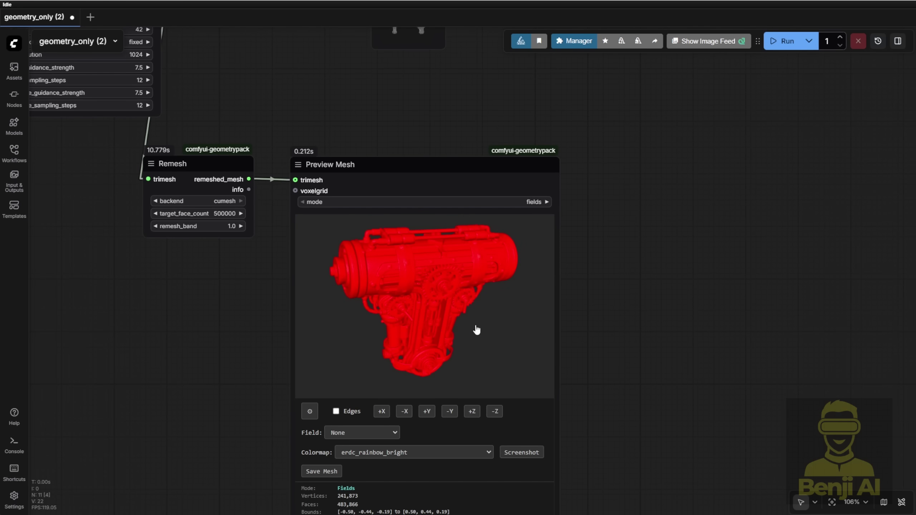
pyautogui.moveTo(602, 359); pyautogui.dragTo(548, 245)
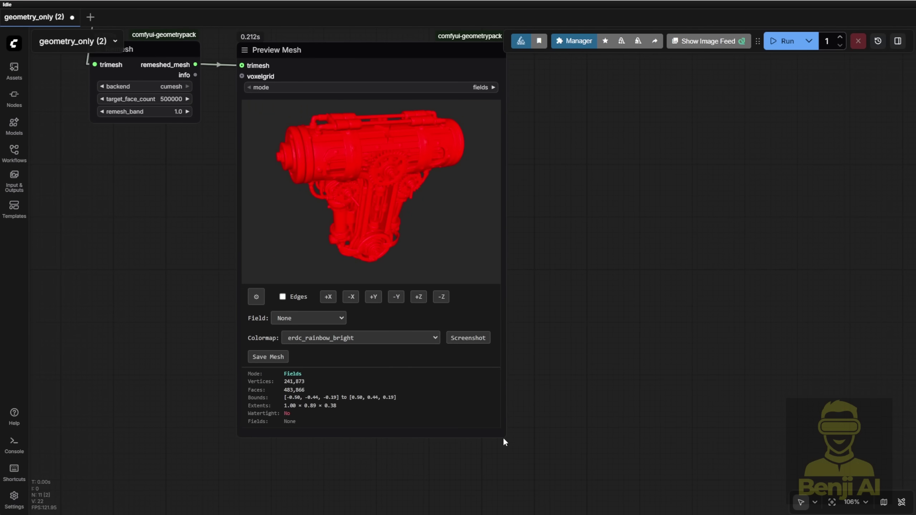
pyautogui.moveTo(503, 435); pyautogui.dragTo(647, 433)
# Zoom and orbit the red engine mesh inside the viewer.
pyautogui.scroll(10, 483, 309)
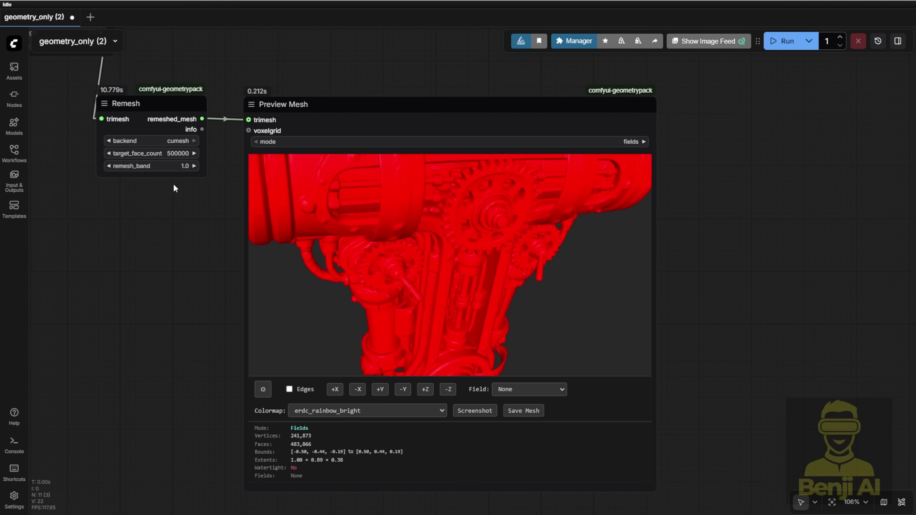
pyautogui.scroll(10, 411, 239)
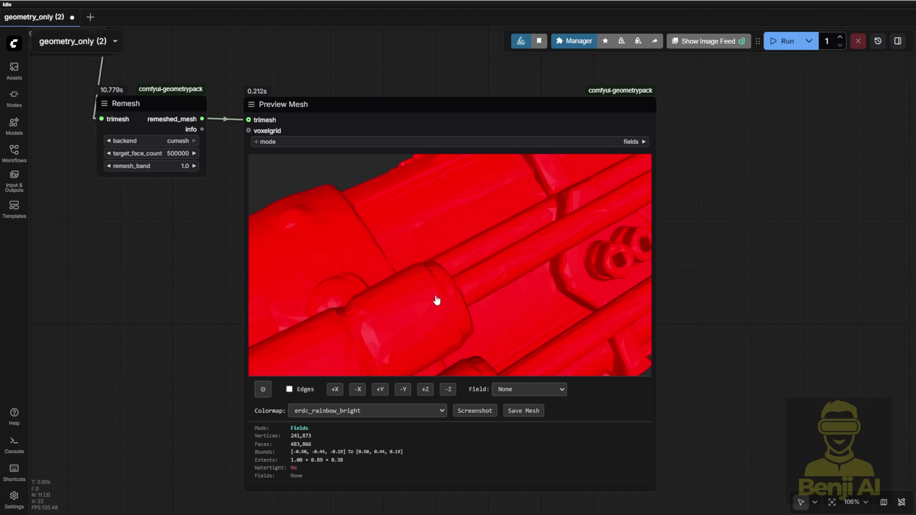
pyautogui.scroll(-10, 444, 296)
pyautogui.moveTo(446, 293); pyautogui.dragTo(422, 249)
pyautogui.scroll(8, 442, 266)
pyautogui.scroll(-8, 397, 263)
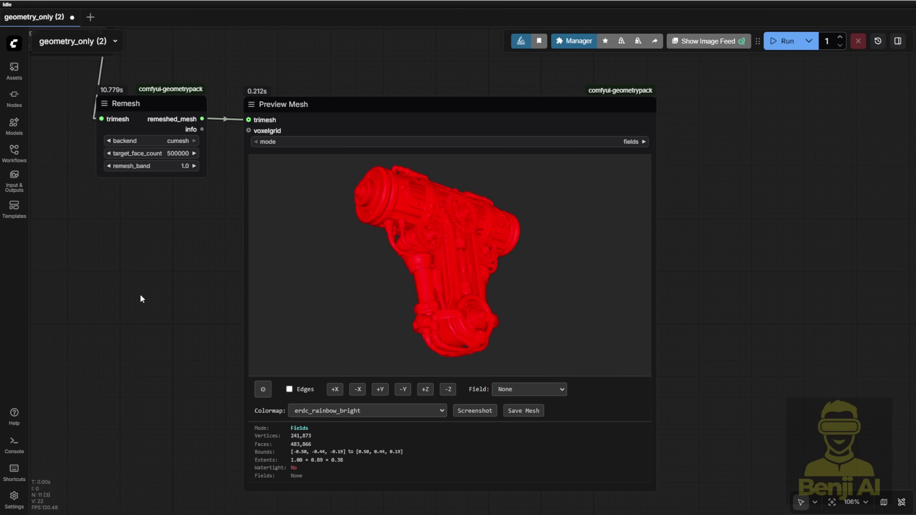
# Pan to the Load Image node to compare the mesh with the source image.
pyautogui.moveTo(162, 294); pyautogui.dragTo(690, 350)
pyautogui.moveTo(329, 228); pyautogui.dragTo(370, 320)
pyautogui.scroll(9, 272, 275)
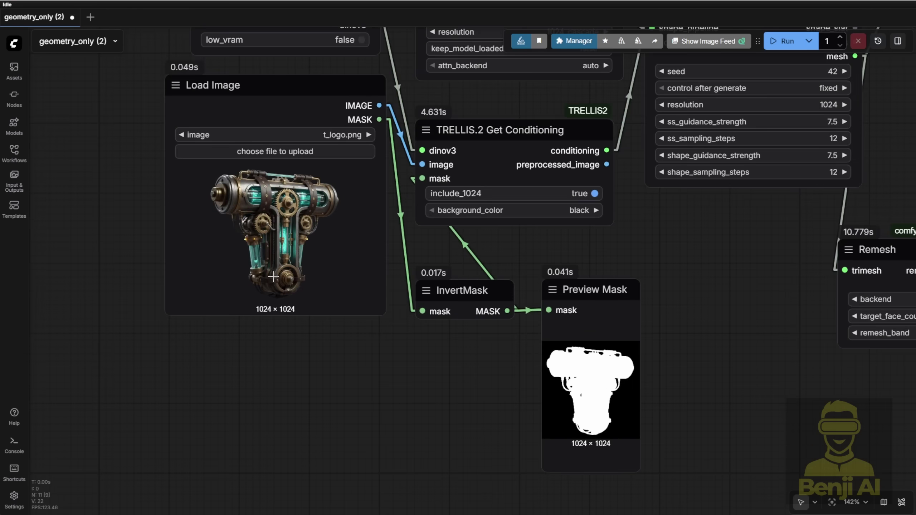
pyautogui.scroll(1, 273, 275)
pyautogui.scroll(3, 340, 391)
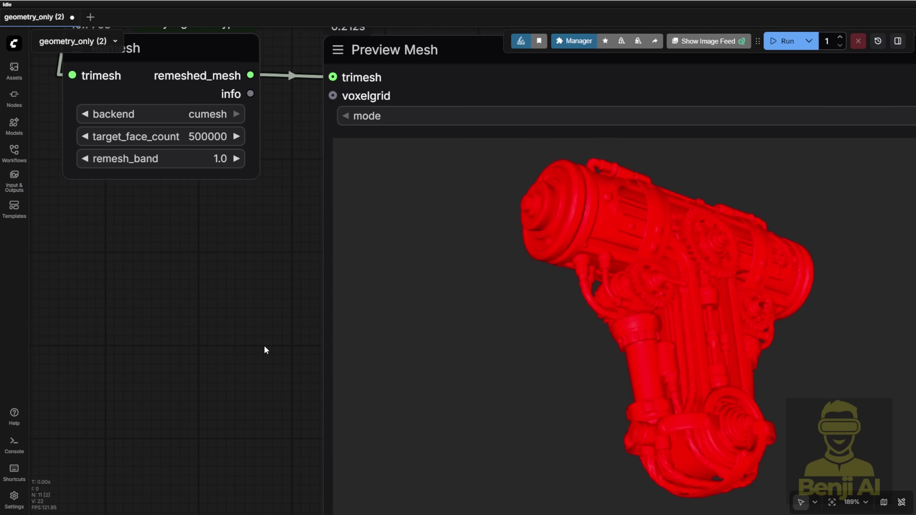
pyautogui.scroll(-2, 265, 350)
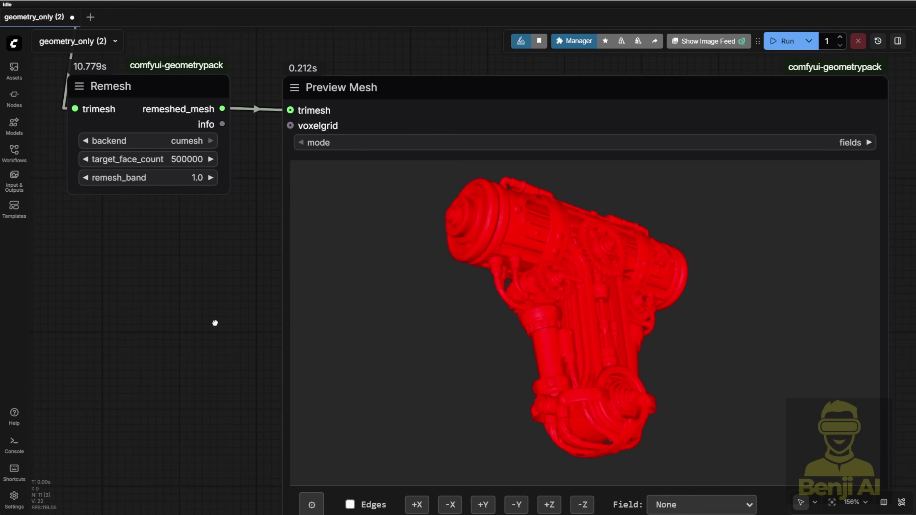
# Rotate the mesh through front, side, top and end-on barrel views, then tilt higher.
pyautogui.moveTo(464, 306); pyautogui.dragTo(363, 354)
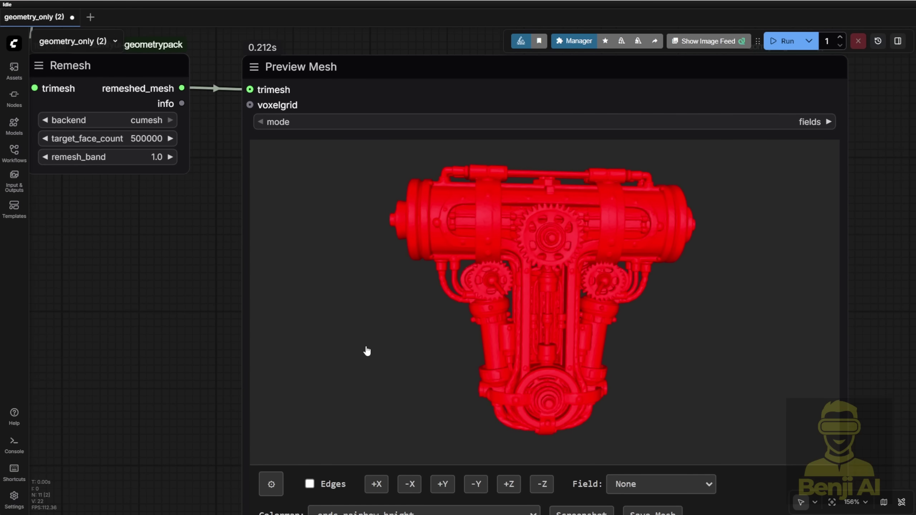
pyautogui.moveTo(649, 290); pyautogui.dragTo(399, 290)
pyautogui.moveTo(610, 284); pyautogui.dragTo(487, 297)
pyautogui.moveTo(573, 300); pyautogui.dragTo(454, 299)
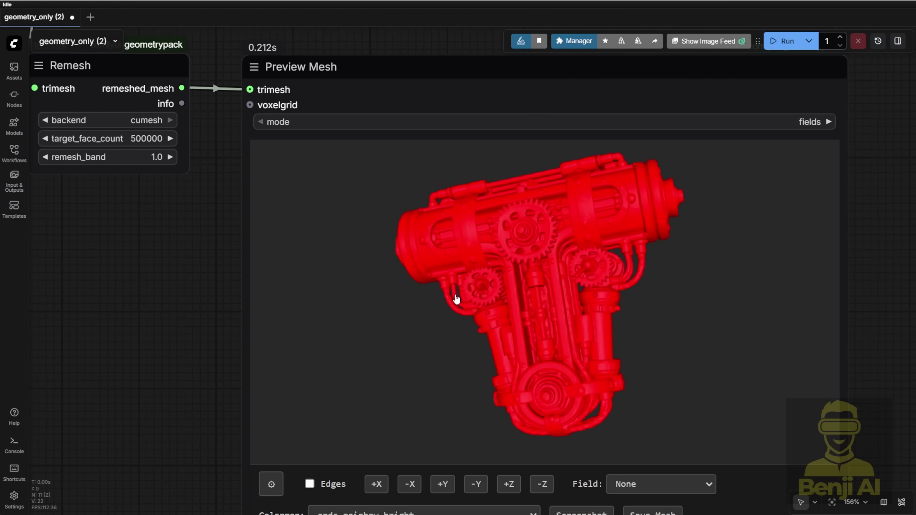
pyautogui.moveTo(613, 311); pyautogui.dragTo(438, 311)
pyautogui.moveTo(577, 325); pyautogui.dragTo(540, 348)
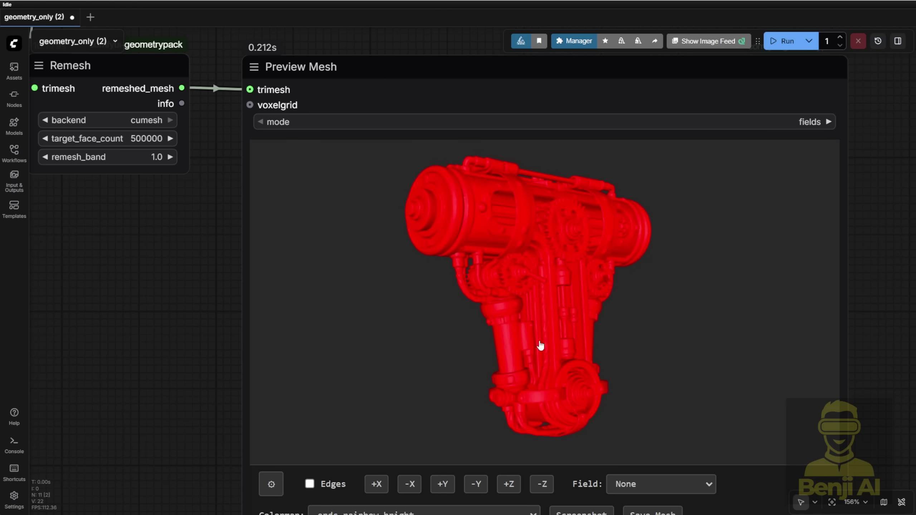
pyautogui.moveTo(598, 346); pyautogui.dragTo(528, 327)
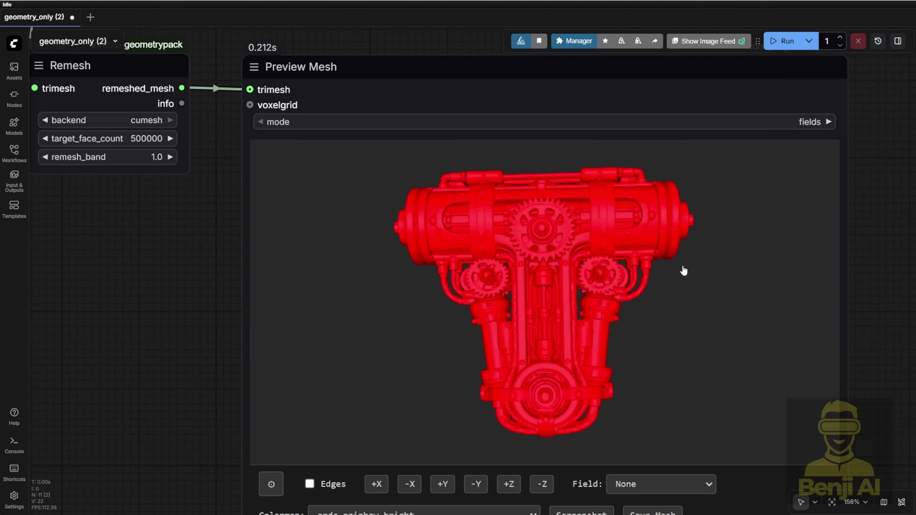
pyautogui.moveTo(681, 269); pyautogui.dragTo(697, 293)
pyautogui.scroll(-5, 241, 317)
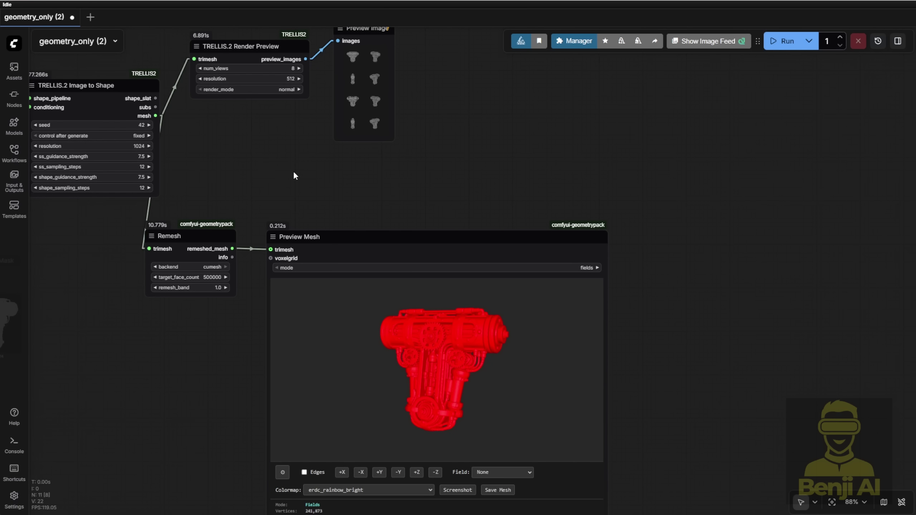
# Pan to the Preview Image node and enlarge the first rendered view.
pyautogui.moveTo(294, 172); pyautogui.dragTo(349, 284)
pyautogui.scroll(3, 323, 195)
pyautogui.scroll(6, 323, 187)
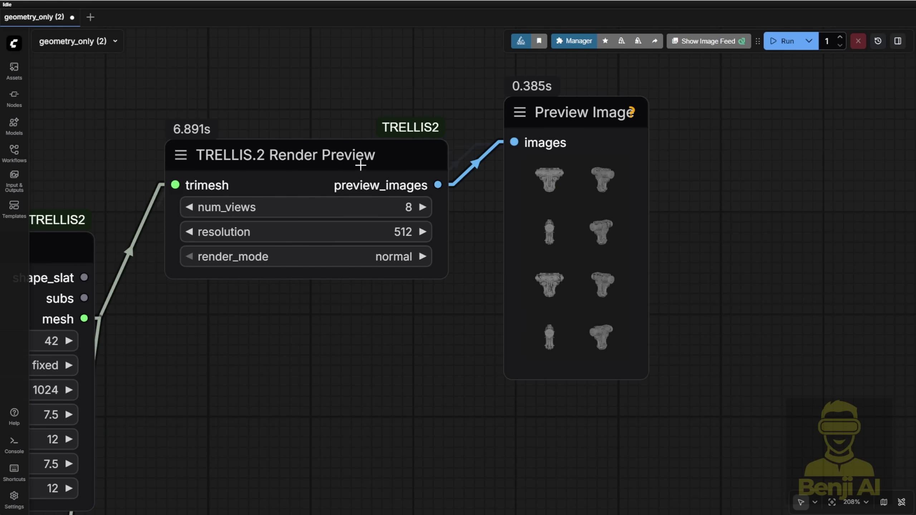
pyautogui.click(549, 179)
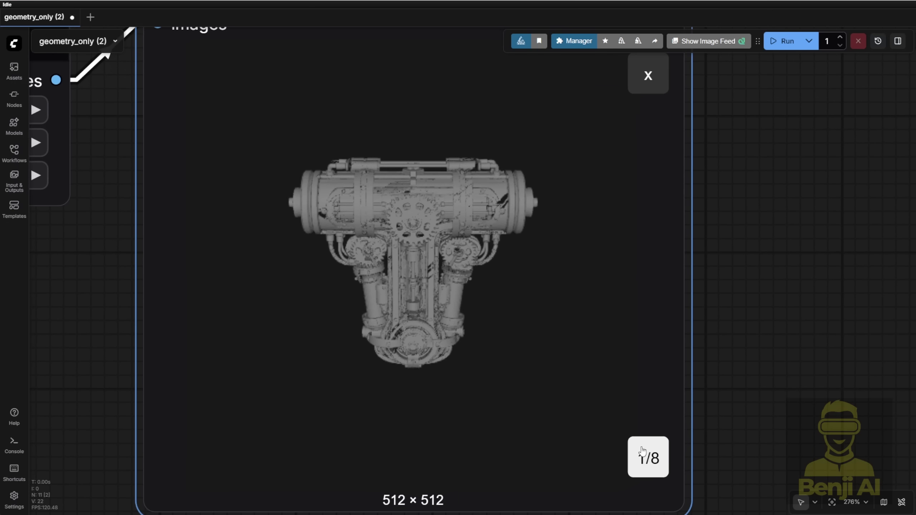
pyautogui.scroll(-4, 447, 478)
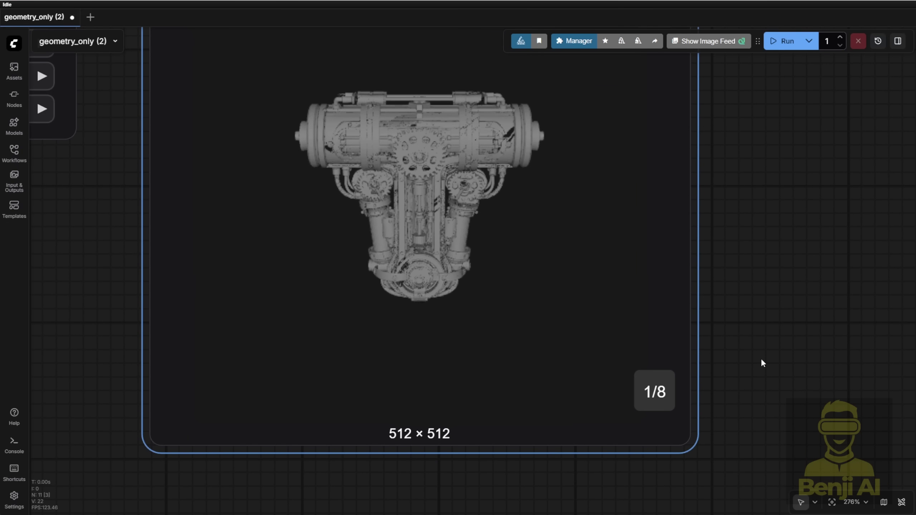
pyautogui.scroll(2, 753, 353)
# Cycle through all eight rendered views, wrapping back around to the third.
pyautogui.click(674, 425)
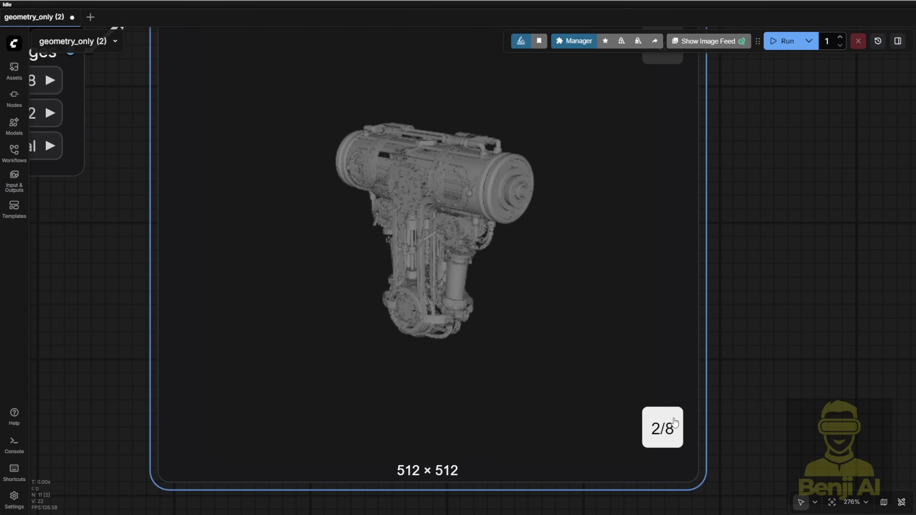
pyautogui.click(673, 424)
pyautogui.click(663, 426)
pyautogui.click(658, 427)
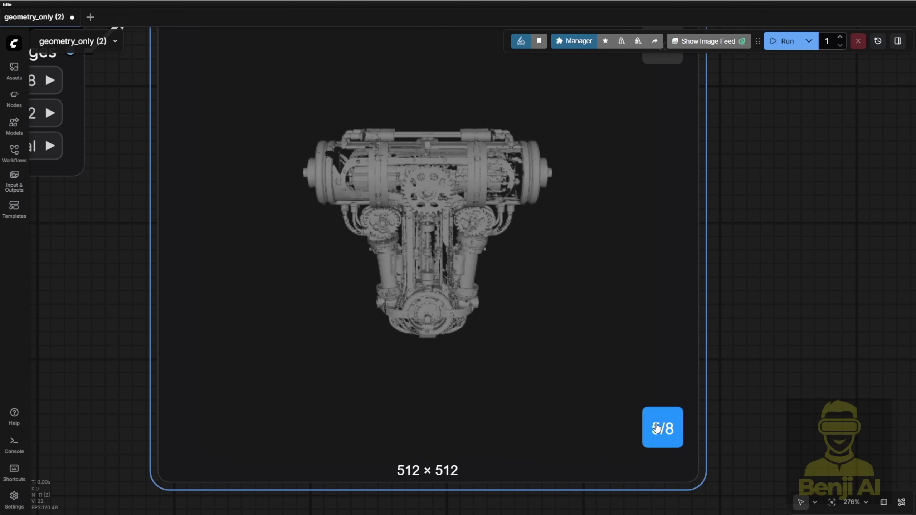
pyautogui.click(656, 428)
pyautogui.click(656, 428)
pyautogui.click(656, 428)
pyautogui.click(656, 427)
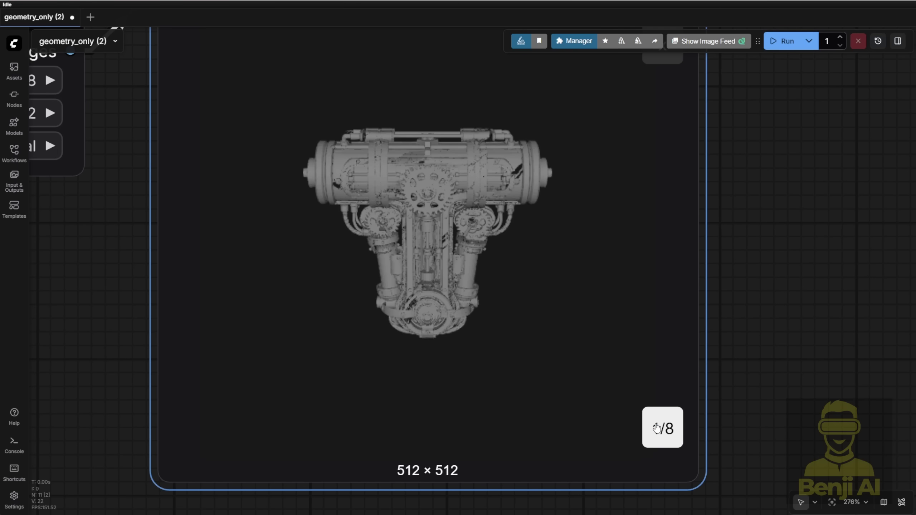
pyautogui.click(656, 428)
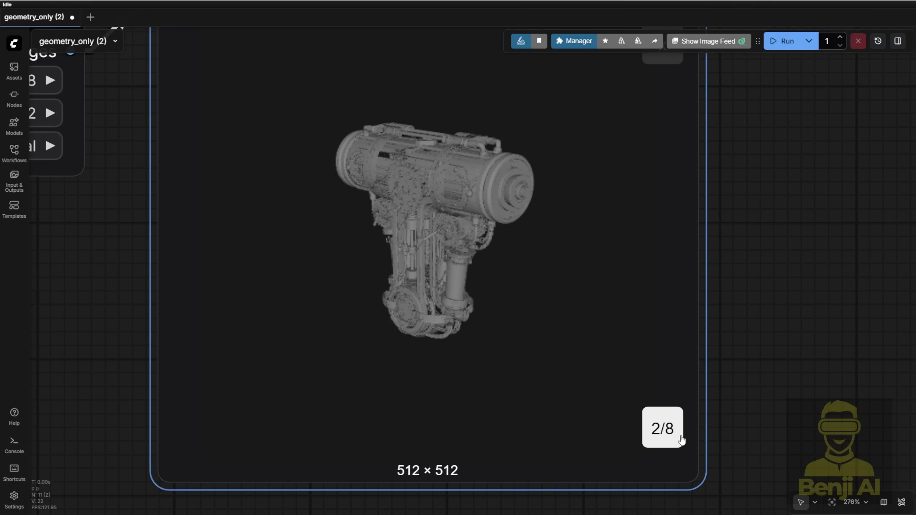
pyautogui.click(656, 428)
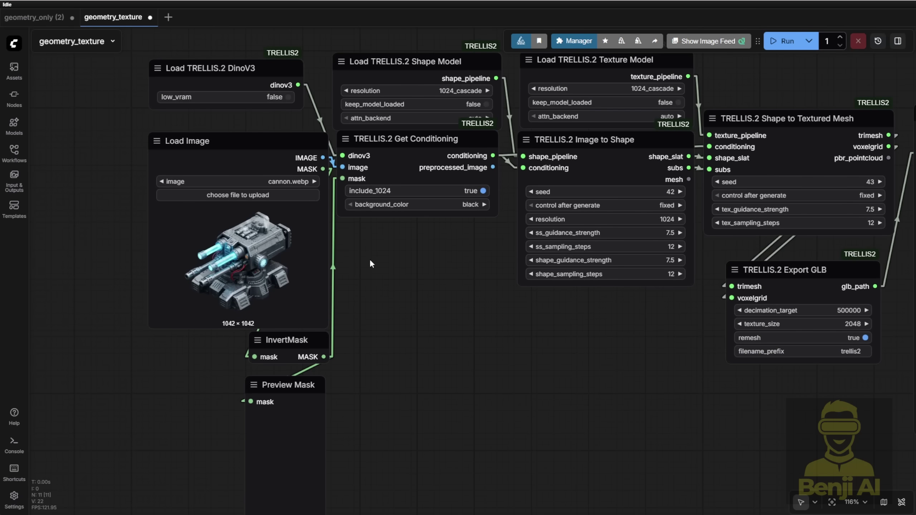
# Zoom to the Load TRELLIS.2 Shape Model node and open its attn_backend dropdown.
pyautogui.scroll(4, 252, 210)
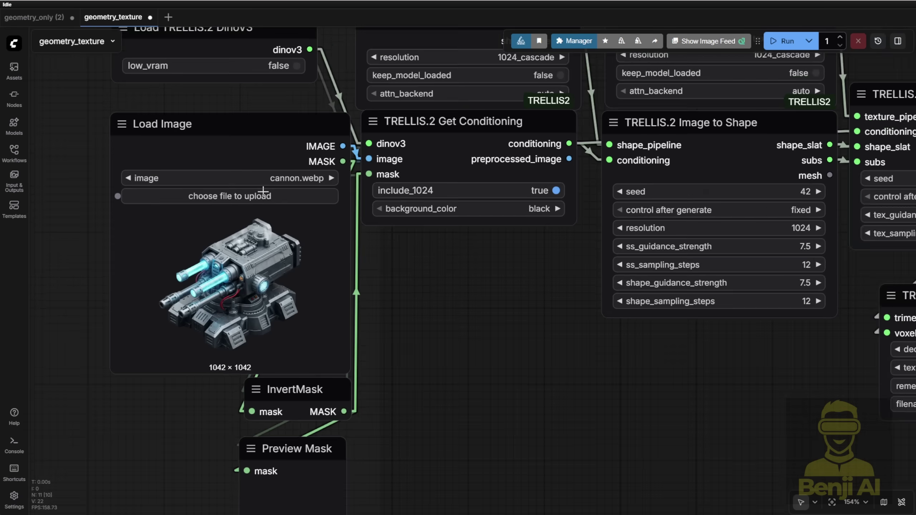
pyautogui.scroll(4, 181, 288)
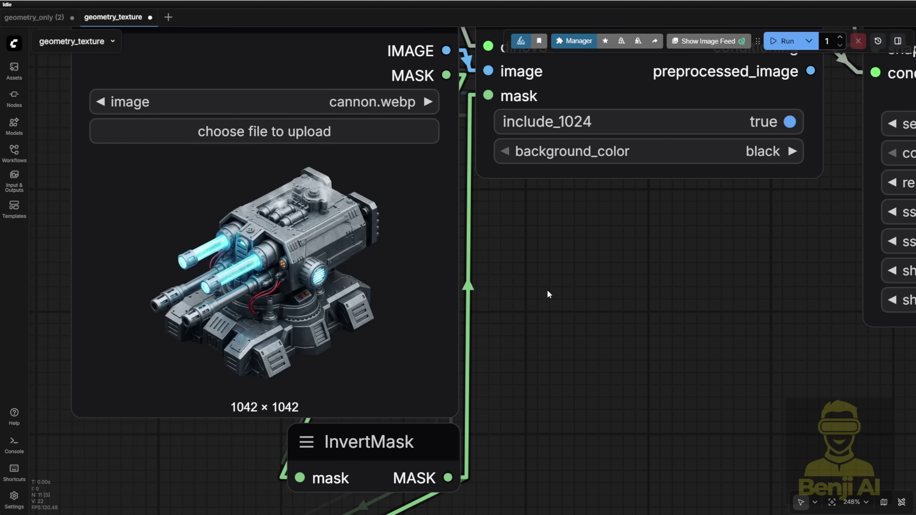
pyautogui.scroll(-4, 546, 294)
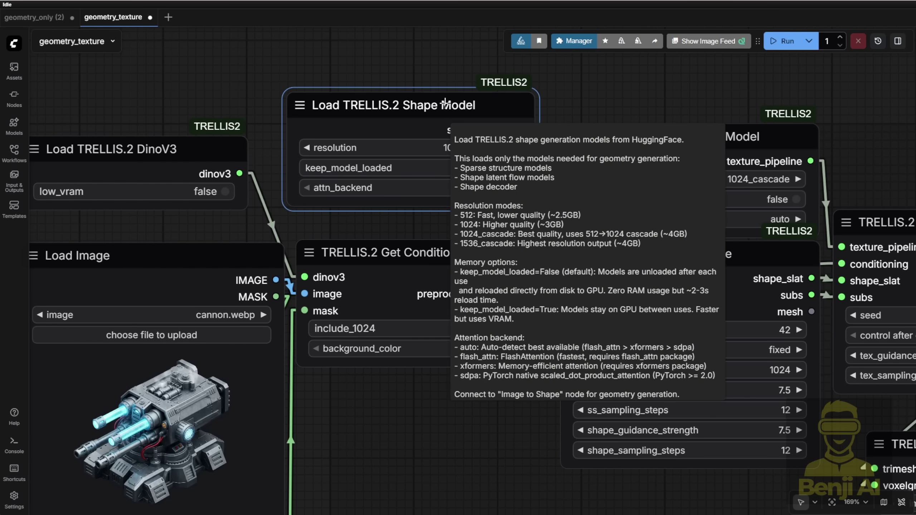
pyautogui.click(361, 204)
pyautogui.scroll(3, 360, 204)
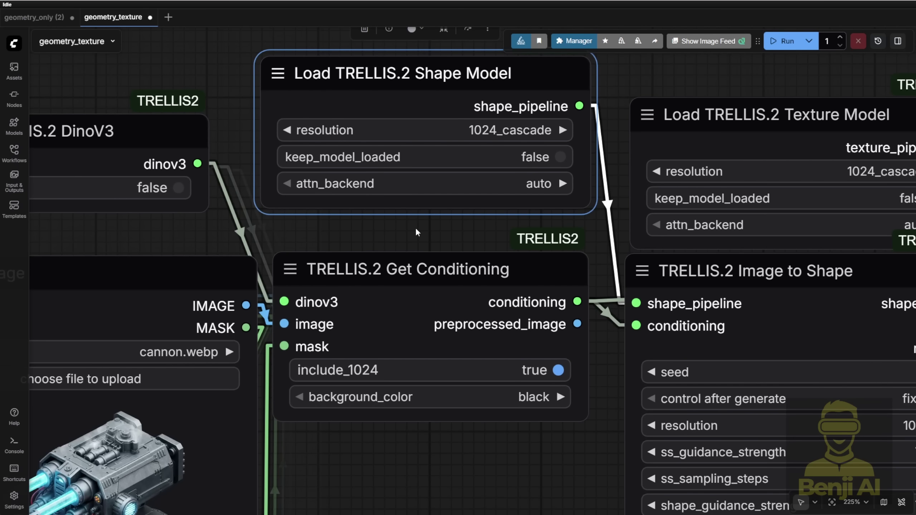
pyautogui.click(465, 183)
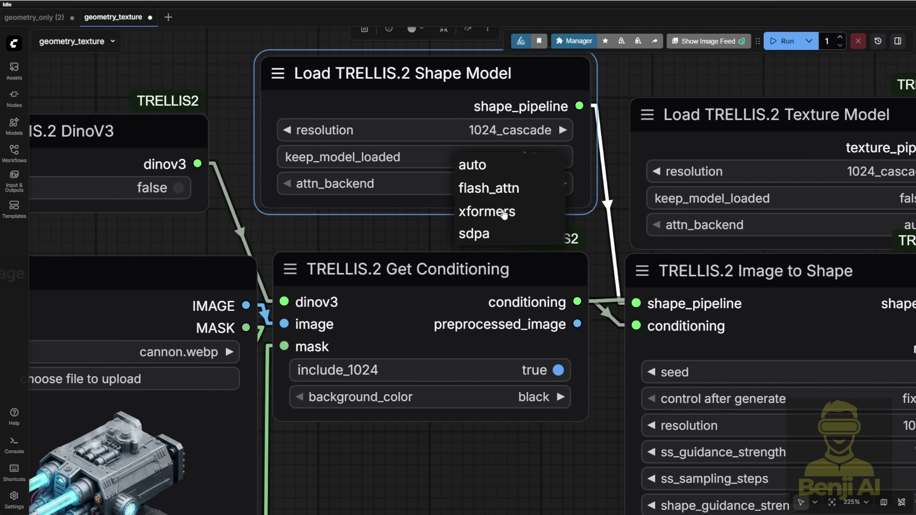
# Set attn_backend to sdpa and queue the workflow with Ctrl+Enter.
pyautogui.click(482, 237)
pyautogui.hotkey('ctrl', 'Return')
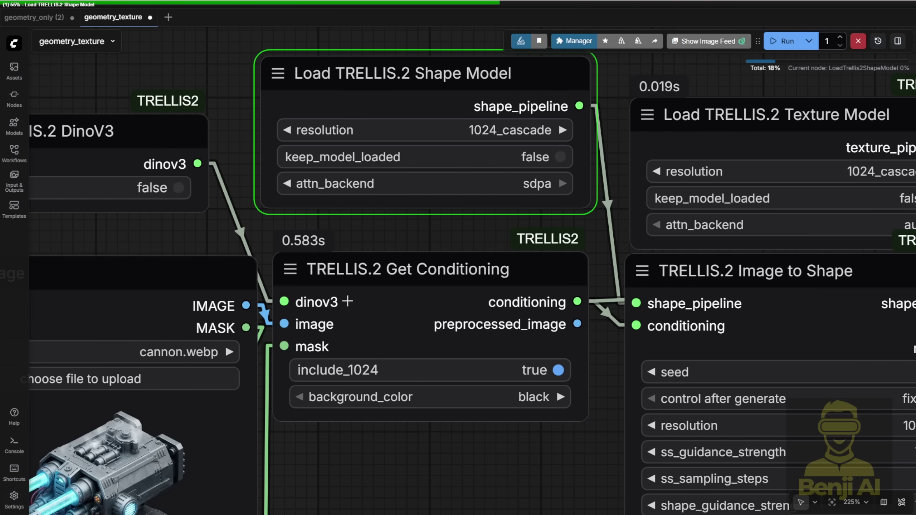
pyautogui.scroll(-10, 348, 302)
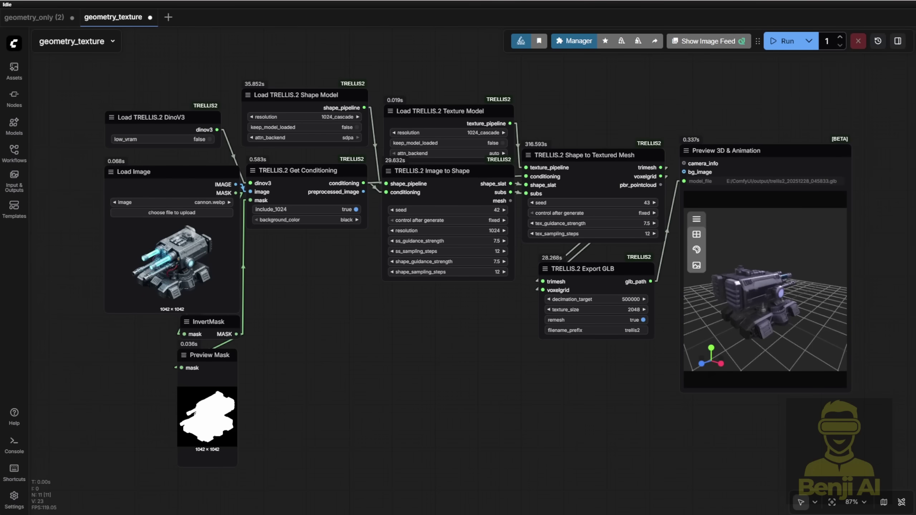
pyautogui.scroll(5, 439, 357)
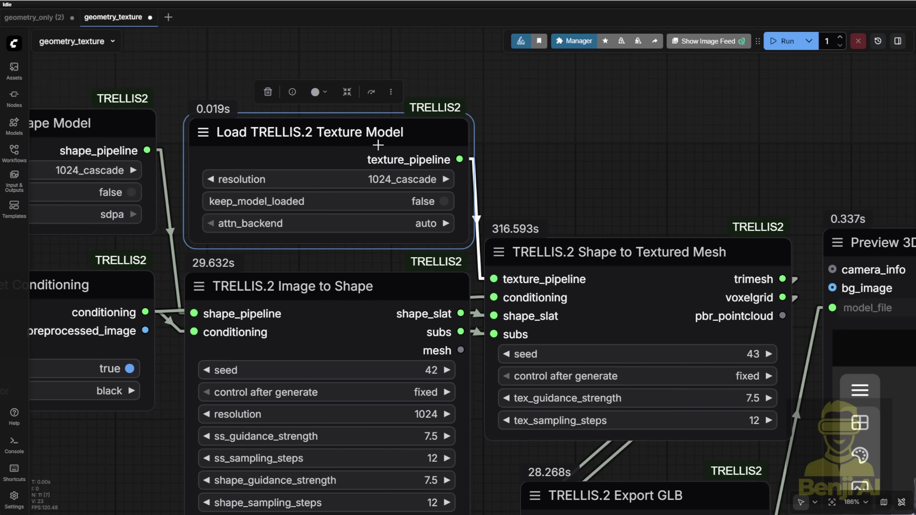
pyautogui.scroll(-2, 596, 128)
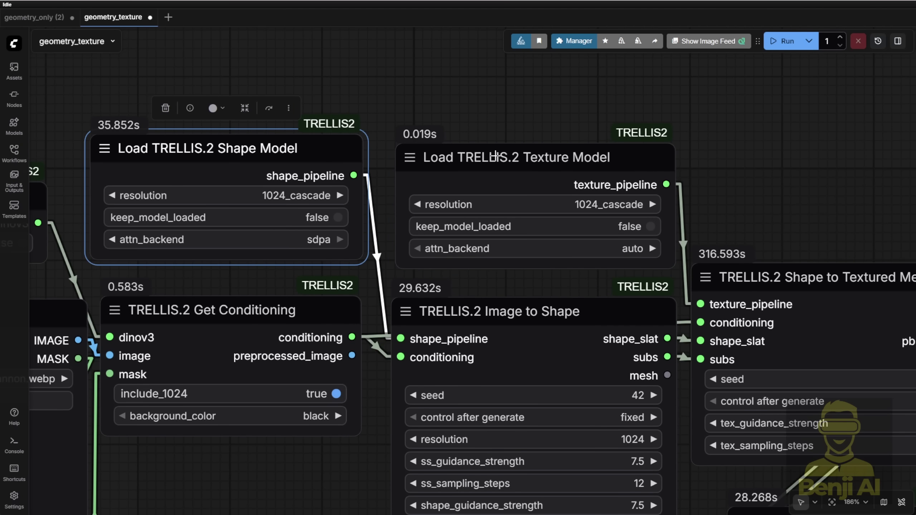
# Nudge the Texture Model node up and pan toward the Preview 3D node.
pyautogui.moveTo(496, 155); pyautogui.dragTo(494, 143)
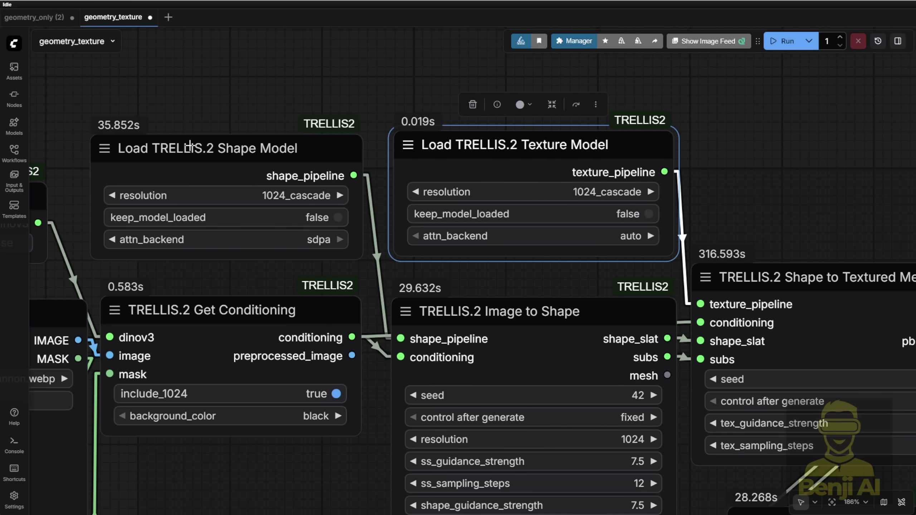
pyautogui.moveTo(238, 108); pyautogui.dragTo(326, 118)
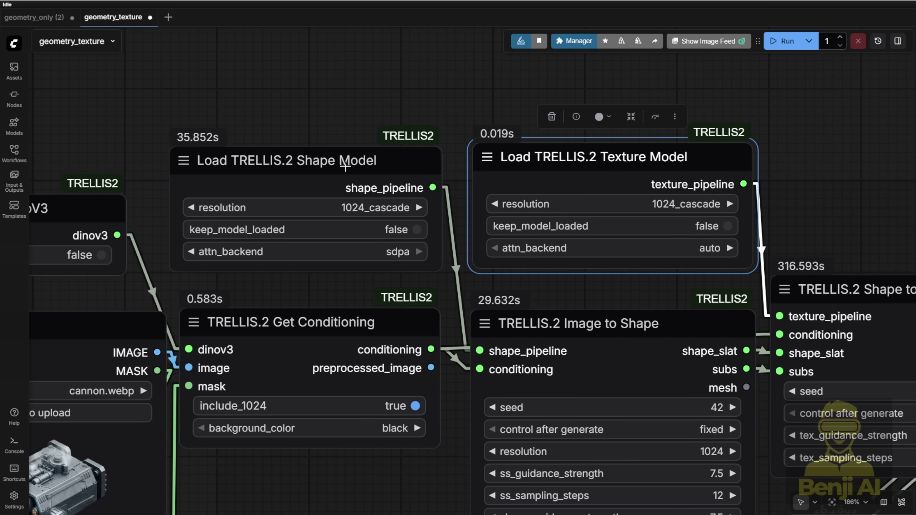
pyautogui.click(353, 164)
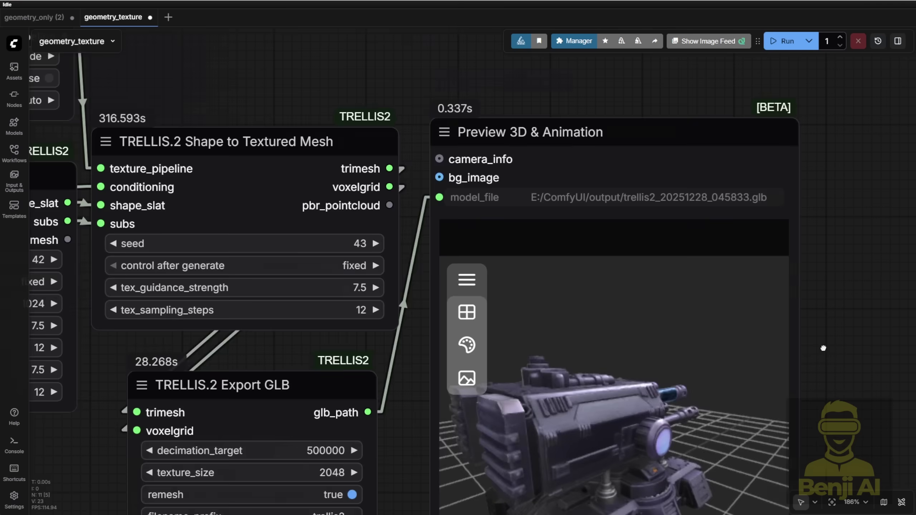
pyautogui.moveTo(822, 348); pyautogui.dragTo(696, 212)
# Orbit and zoom the textured cannon model in Preview 3D.
pyautogui.moveTo(499, 371); pyautogui.dragTo(311, 344)
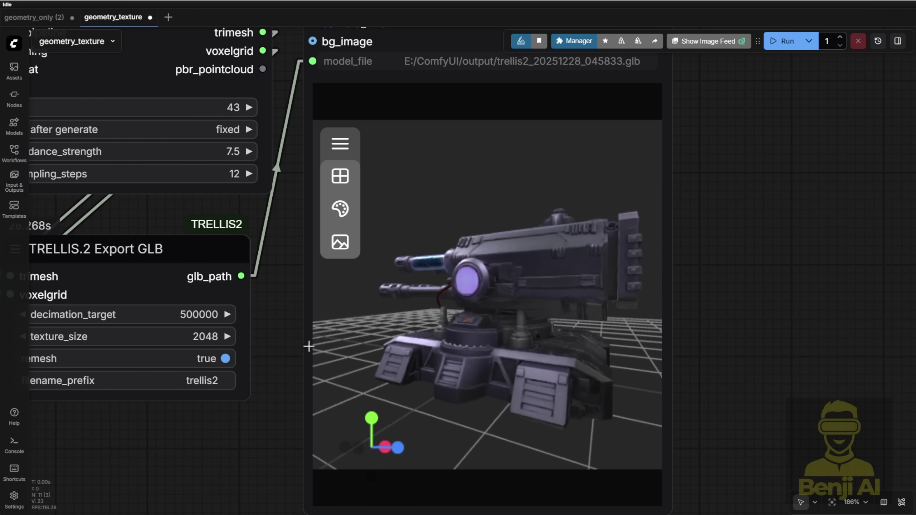
pyautogui.moveTo(538, 328); pyautogui.dragTo(542, 355)
pyautogui.scroll(5, 440, 341)
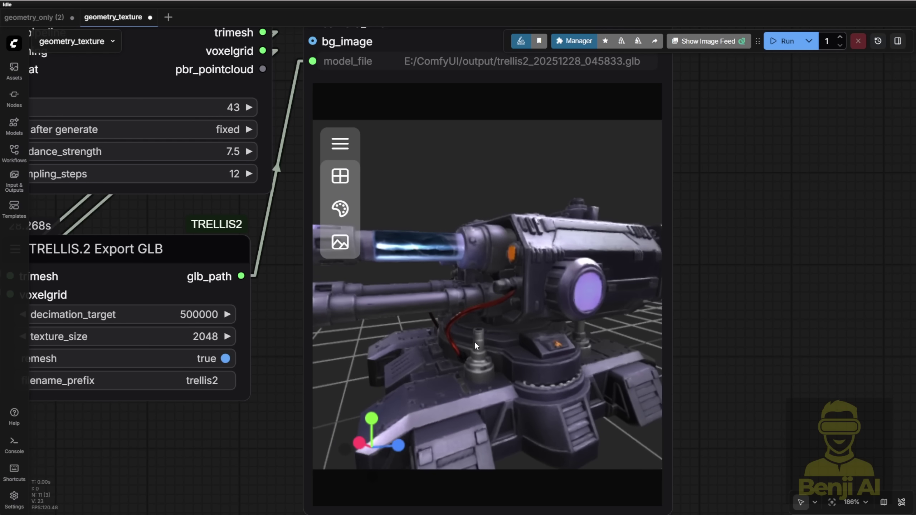
pyautogui.scroll(3, 476, 342)
pyautogui.scroll(3, 448, 312)
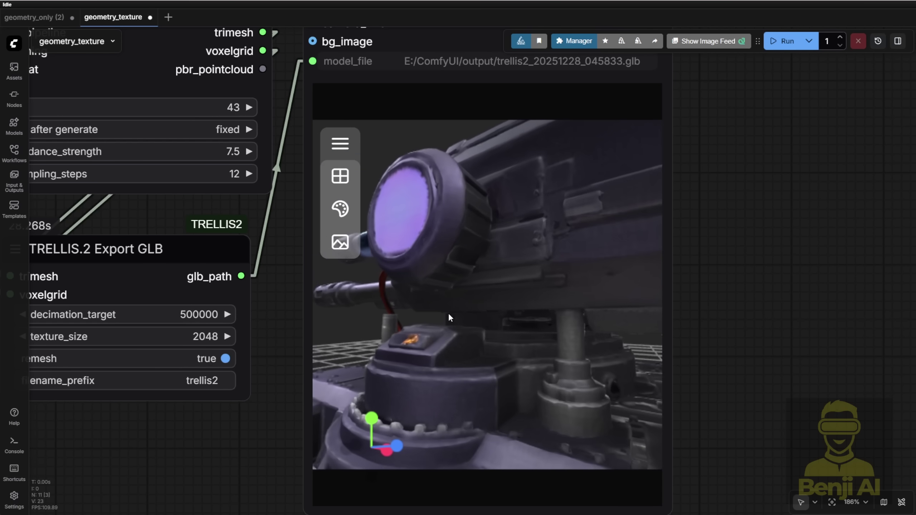
pyautogui.scroll(-3, 469, 322)
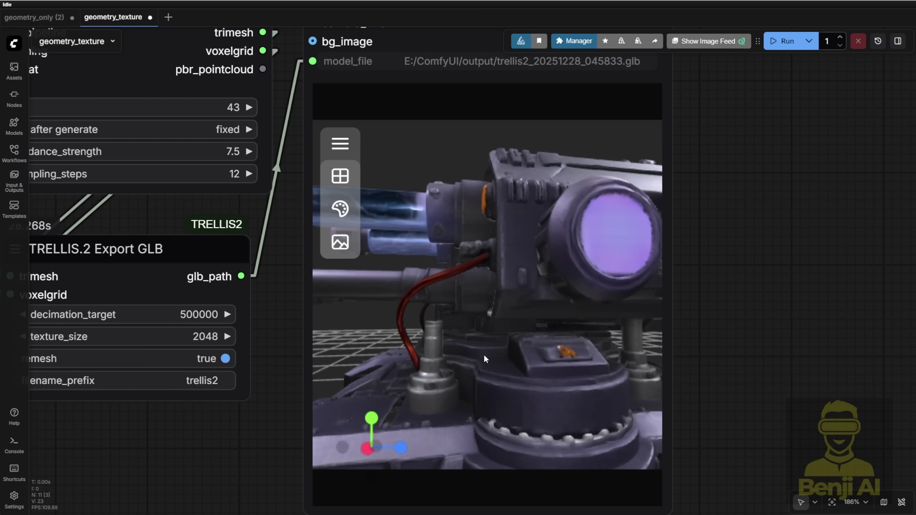
pyautogui.moveTo(484, 357); pyautogui.dragTo(501, 357)
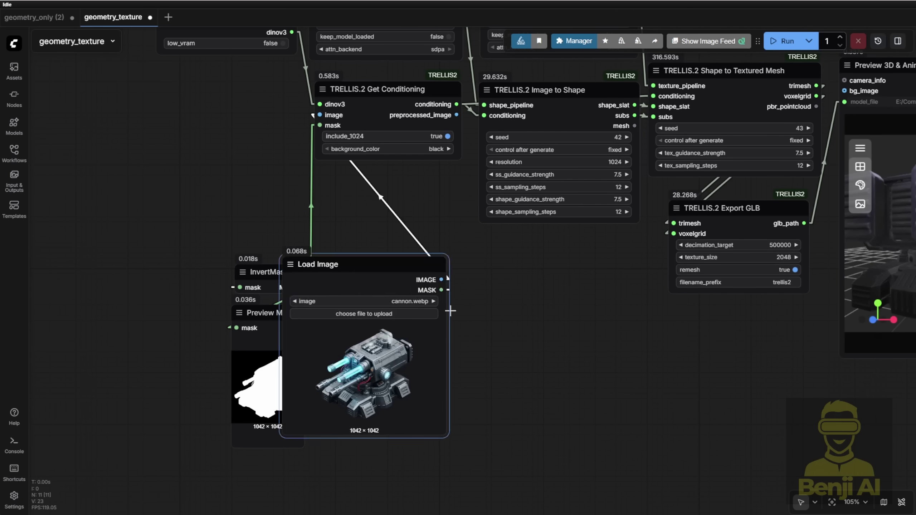
# Move the cannon Load Image node beside Preview 3D and compare the photo with the model.
pyautogui.moveTo(450, 310); pyautogui.dragTo(584, 303)
pyautogui.scroll(5, 318, 231)
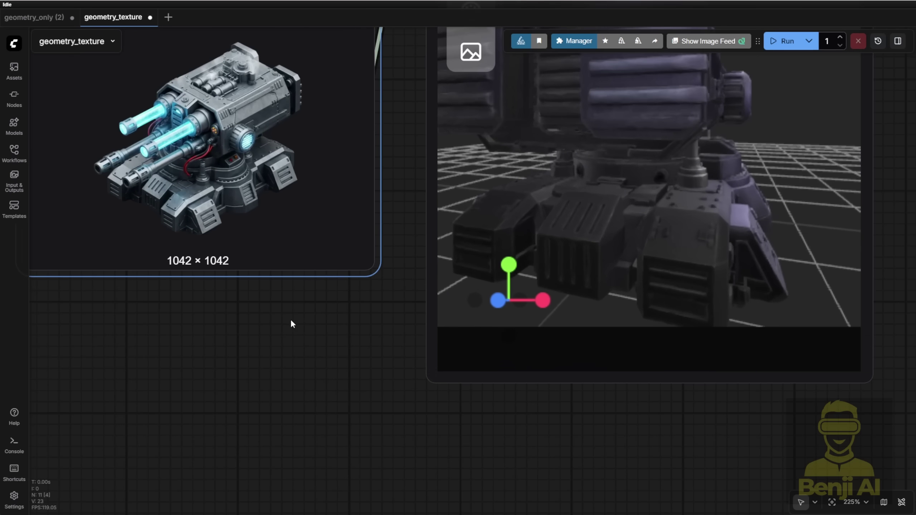
pyautogui.scroll(3, 292, 324)
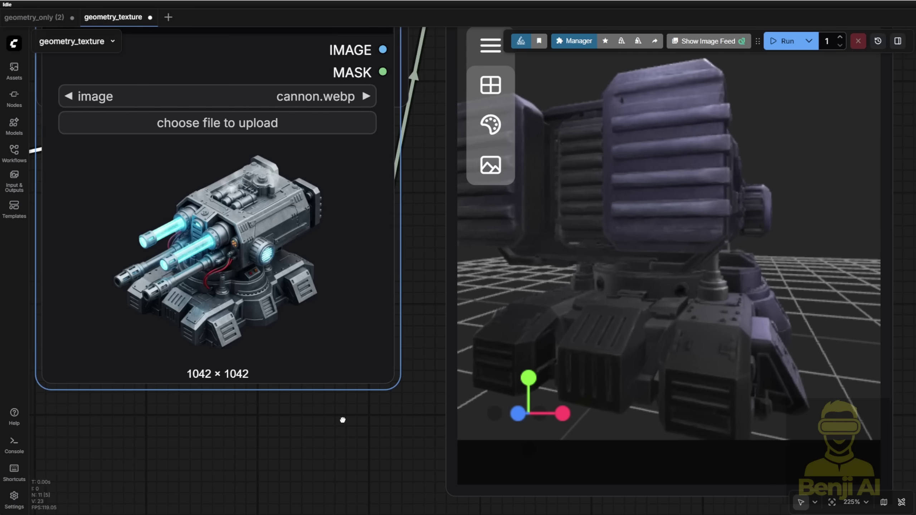
pyautogui.moveTo(342, 420); pyautogui.dragTo(126, 435)
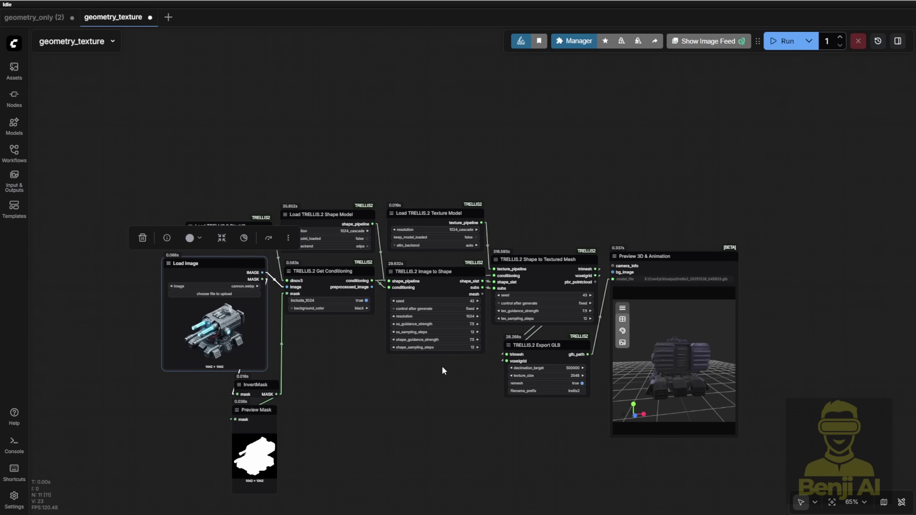
pyautogui.scroll(5, 442, 365)
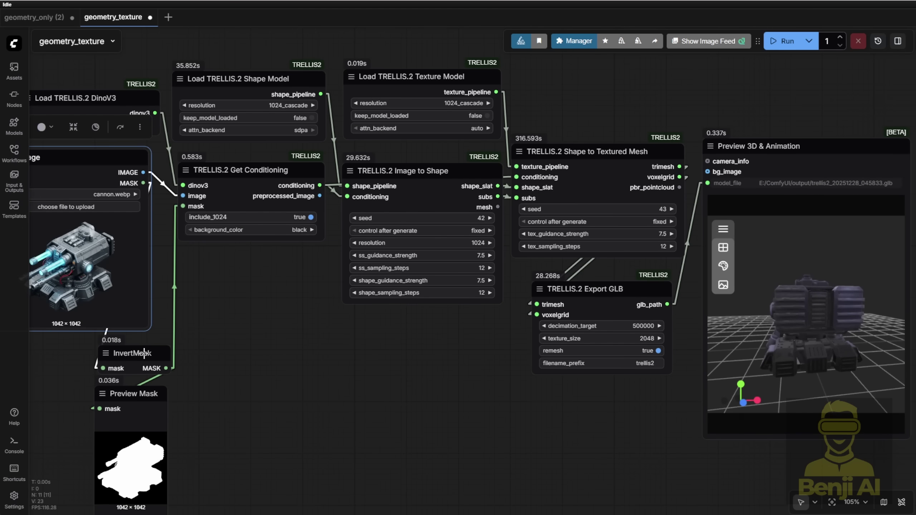
# Place InvertMask and Preview Mask beside the image, then run the remove_background bike workflow.
pyautogui.moveTo(140, 352); pyautogui.dragTo(205, 293)
pyautogui.moveTo(146, 390); pyautogui.dragTo(303, 285)
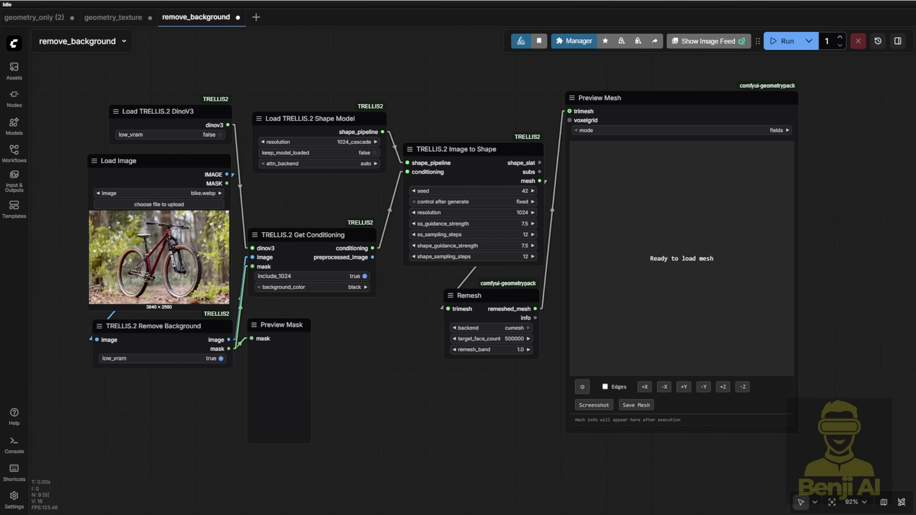
pyautogui.scroll(3, 240, 198)
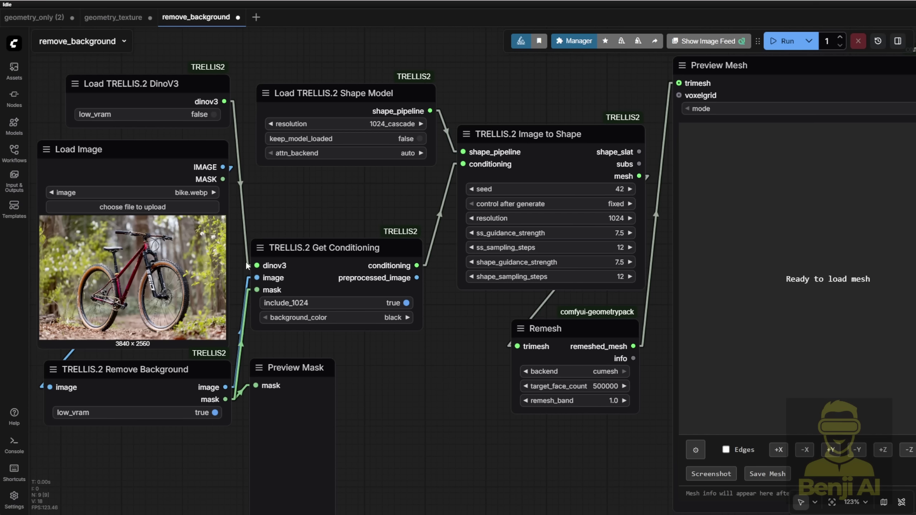
pyautogui.click(777, 48)
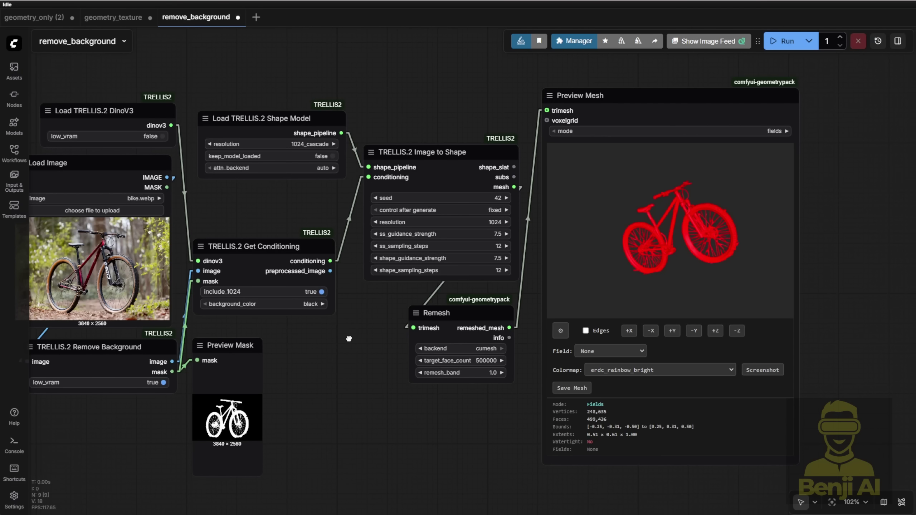
# Orbit the red bike mesh in the Preview Mesh viewer to inspect it from several angles.
pyautogui.moveTo(349, 338); pyautogui.dragTo(280, 362)
pyautogui.moveTo(660, 235); pyautogui.dragTo(716, 242)
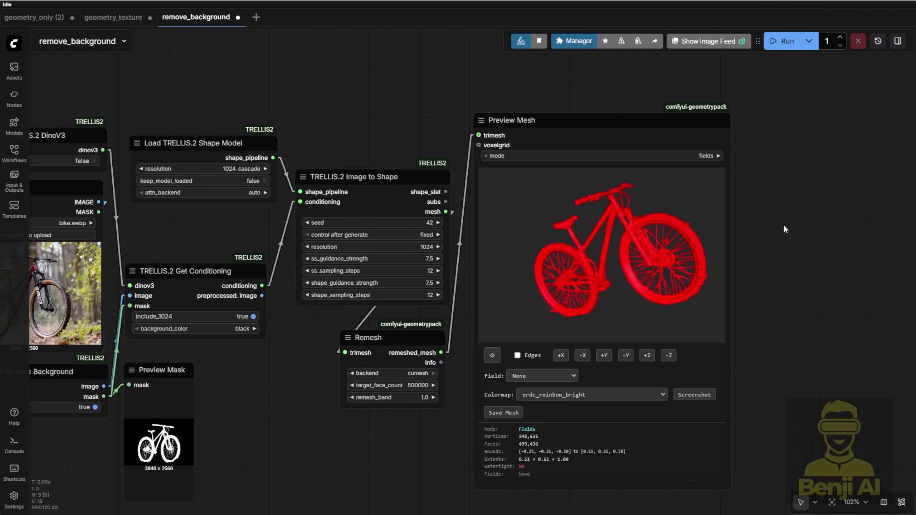
pyautogui.moveTo(783, 224); pyautogui.dragTo(759, 257)
pyautogui.scroll(4, 761, 265)
pyautogui.scroll(1, 472, 271)
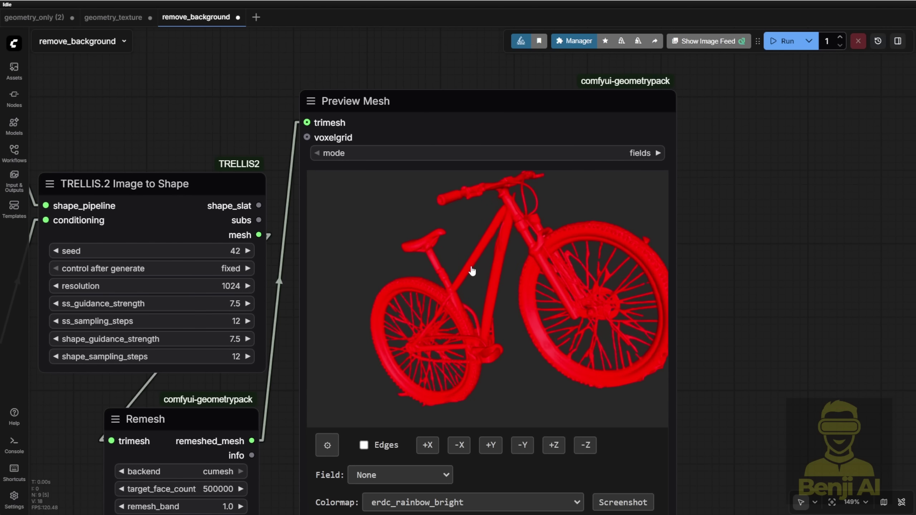
pyautogui.moveTo(472, 271); pyautogui.dragTo(543, 277)
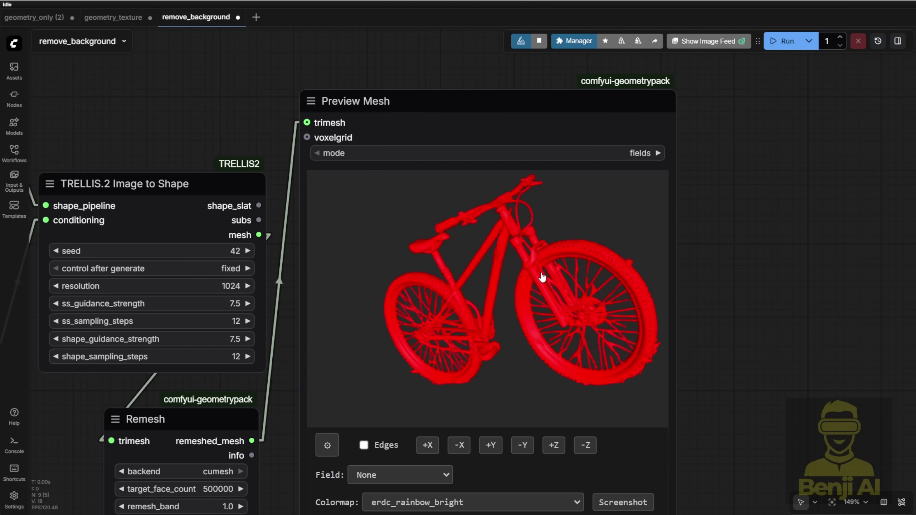
# Check the bike's mesh statistics, nudge the Remesh node right, and return to geometry_texture.
pyautogui.moveTo(233, 111); pyautogui.dragTo(301, 14)
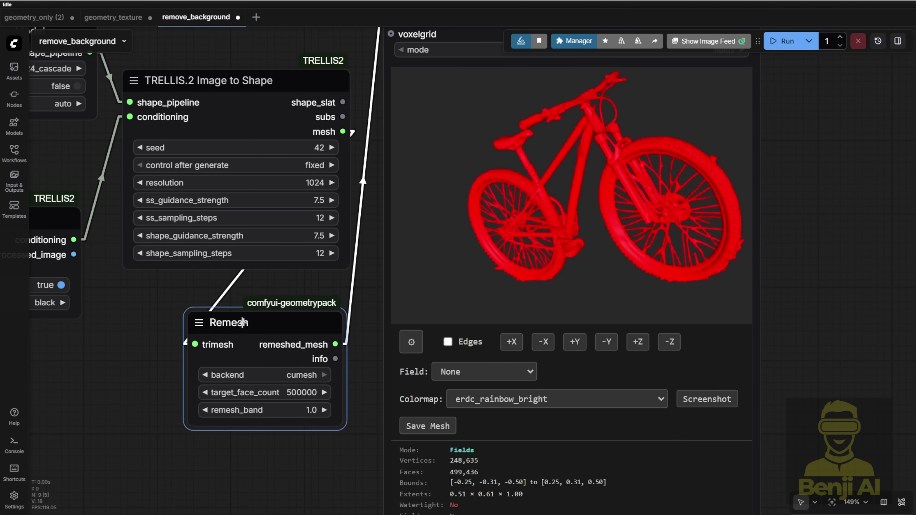
pyautogui.moveTo(295, 319); pyautogui.dragTo(304, 321)
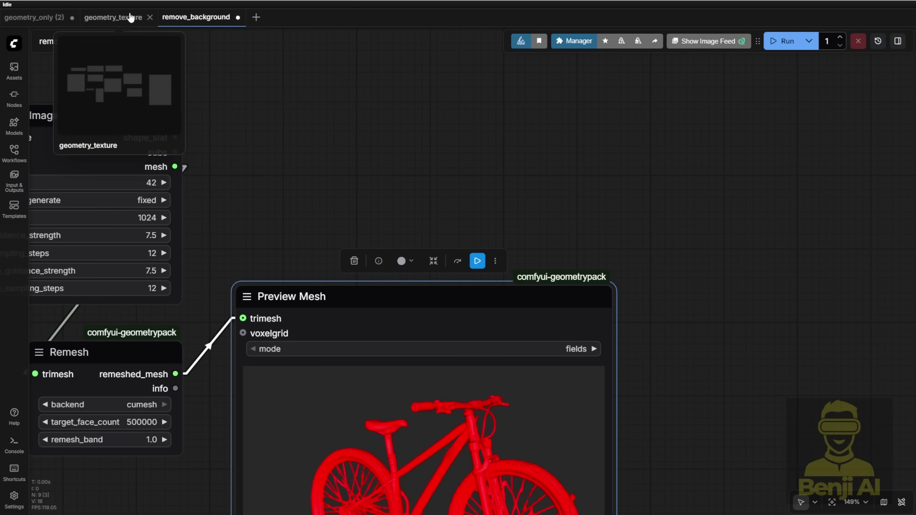
pyautogui.click(131, 17)
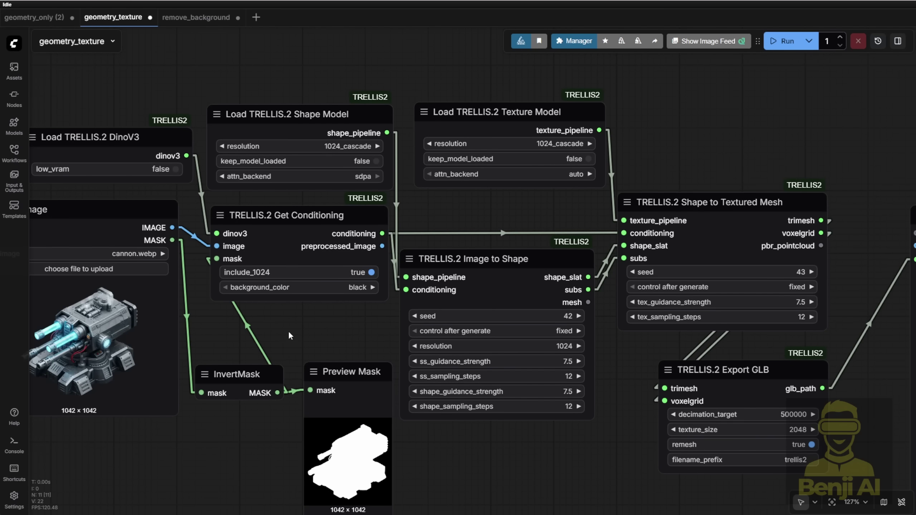
# Enlarge the cannon's Preview 3D & Animation node and orbit the textured cannon to front and side views.
pyautogui.moveTo(302, 328); pyautogui.dragTo(283, 227)
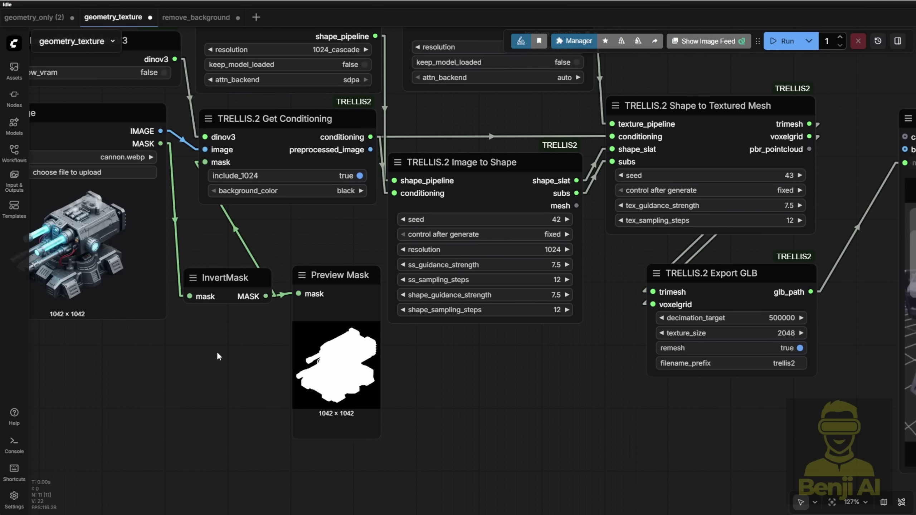
pyautogui.scroll(-3, 217, 351)
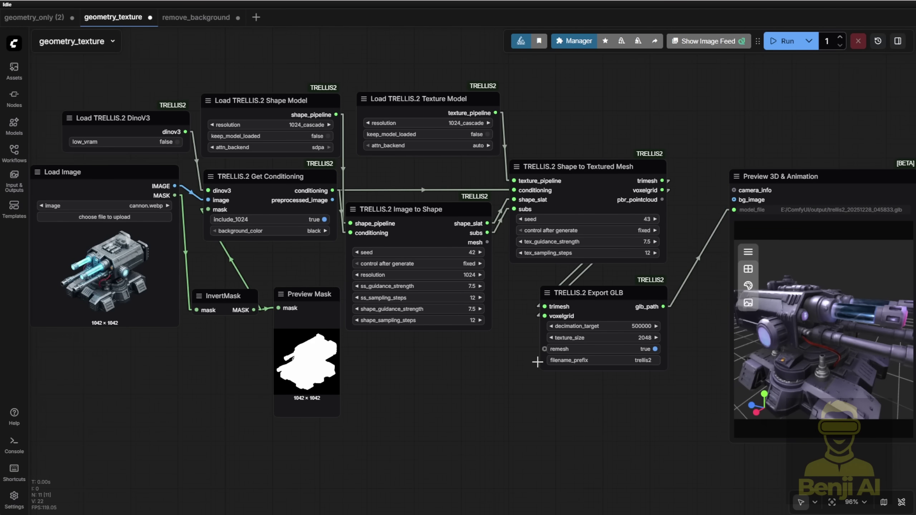
pyautogui.moveTo(533, 406); pyautogui.dragTo(300, 393)
pyautogui.moveTo(593, 331)
pyautogui.mouseDown()
pyautogui.moveTo(533, 331)
pyautogui.moveTo(585, 328)
pyautogui.mouseUp()
pyautogui.scroll(3, 532, 331)
pyautogui.scroll(3, 587, 328)
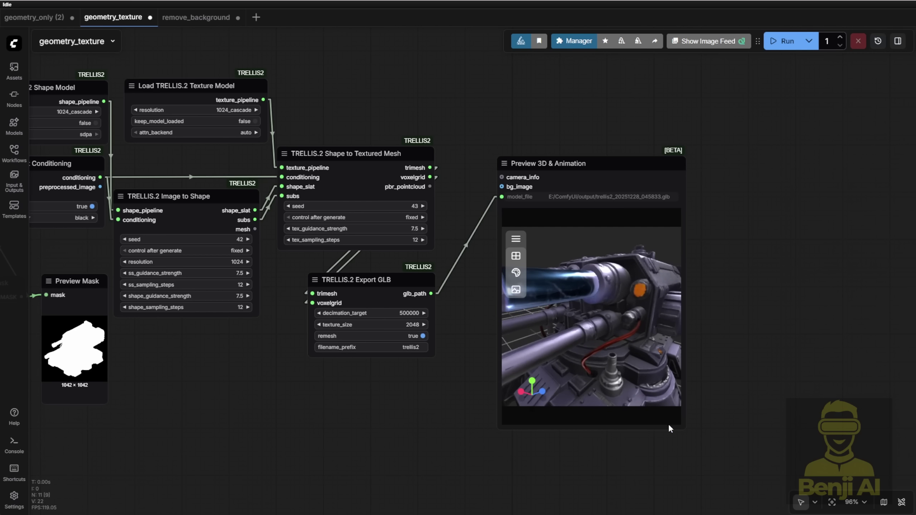
pyautogui.moveTo(683, 425); pyautogui.dragTo(777, 450)
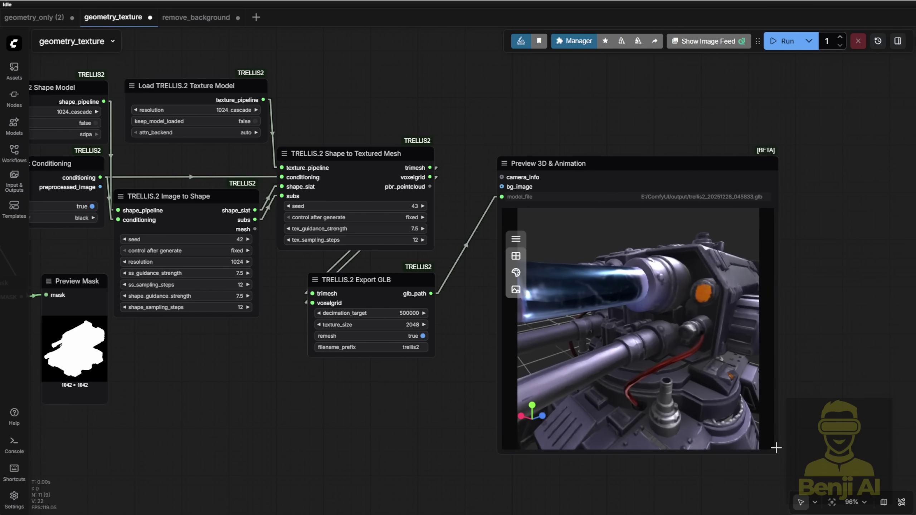
pyautogui.moveTo(822, 361); pyautogui.dragTo(688, 332)
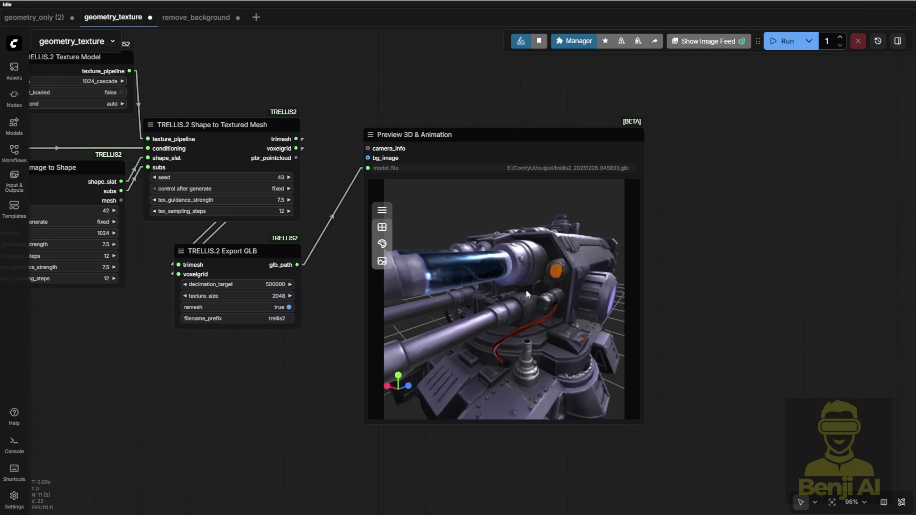
pyautogui.moveTo(524, 288); pyautogui.dragTo(479, 301)
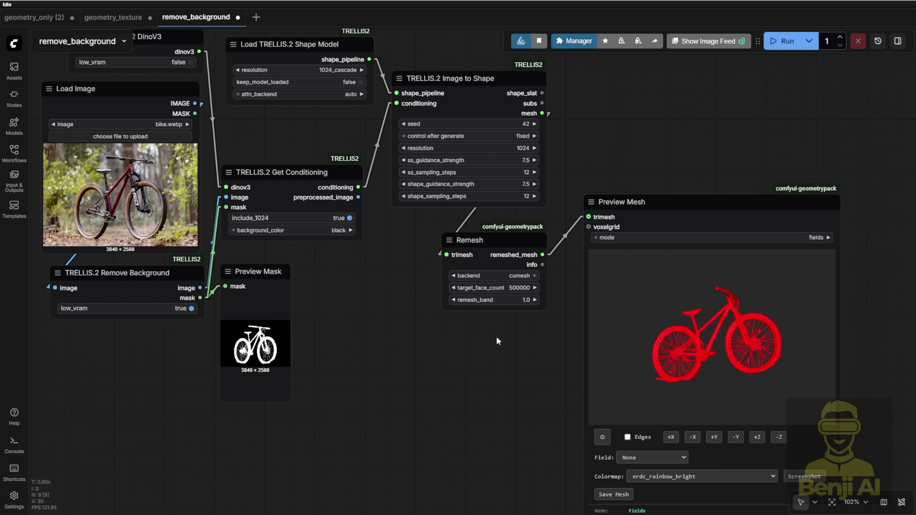
# Add a Shape to Textured Mesh node from shape_slat and wire subs into it.
pyautogui.scroll(2, 470, 350)
pyautogui.hscroll(5, 384, 384)
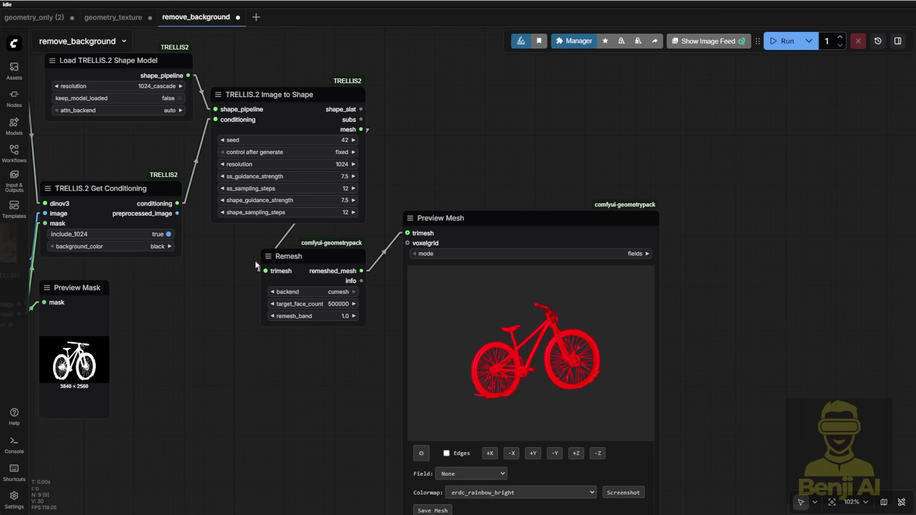
pyautogui.scroll(4, 499, 280)
pyautogui.hscroll(-2, 498, 279)
pyautogui.moveTo(439, 217); pyautogui.dragTo(539, 198)
pyautogui.scroll(3, 477, 264)
pyautogui.click(569, 254)
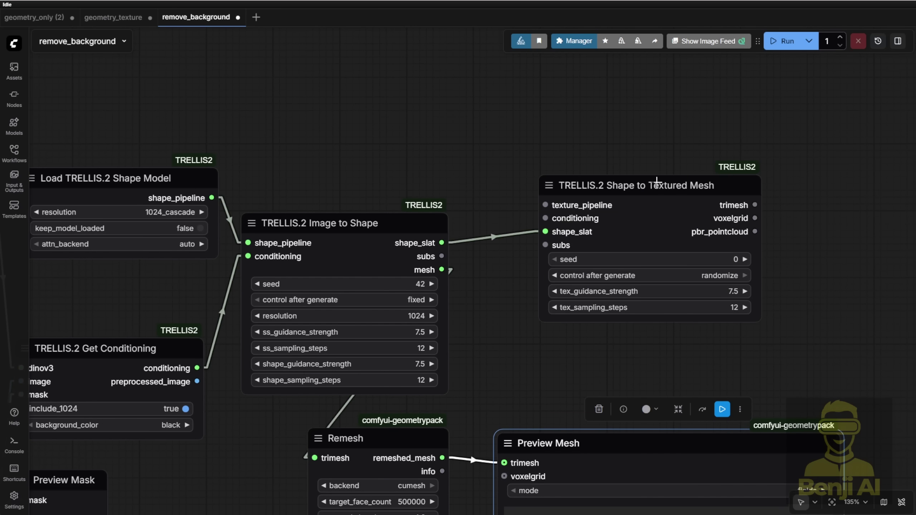
pyautogui.moveTo(697, 185); pyautogui.dragTo(709, 95)
pyautogui.moveTo(441, 256); pyautogui.dragTo(557, 155)
# Add a Load TRELLIS.2 Texture Model node on texture_pipeline and connect conditioning to Shape to Textured Mesh.
pyautogui.moveTo(556, 115); pyautogui.dragTo(445, 70)
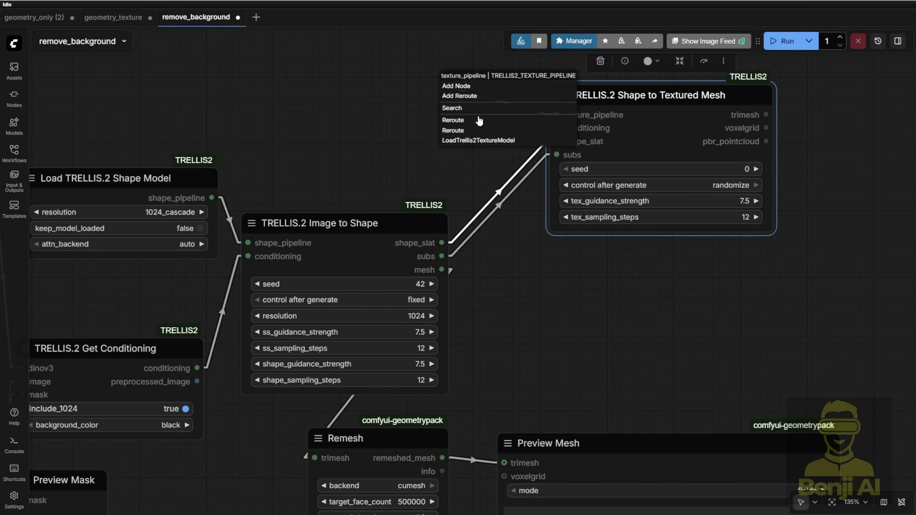
pyautogui.click(476, 140)
pyautogui.moveTo(538, 87); pyautogui.dragTo(346, 57)
pyautogui.hscroll(-5, 345, 57)
pyautogui.moveTo(360, 337); pyautogui.dragTo(565, 209)
pyautogui.scroll(-3, 718, 94)
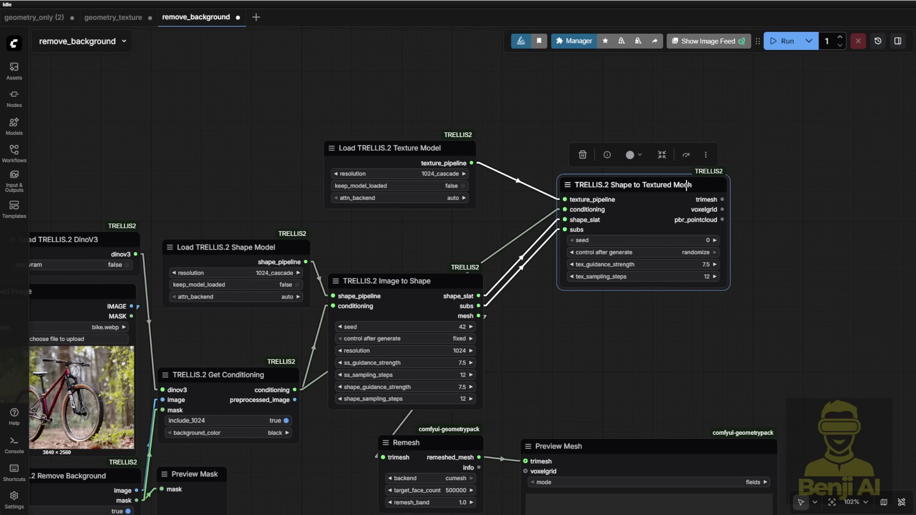
pyautogui.moveTo(666, 187); pyautogui.dragTo(649, 188)
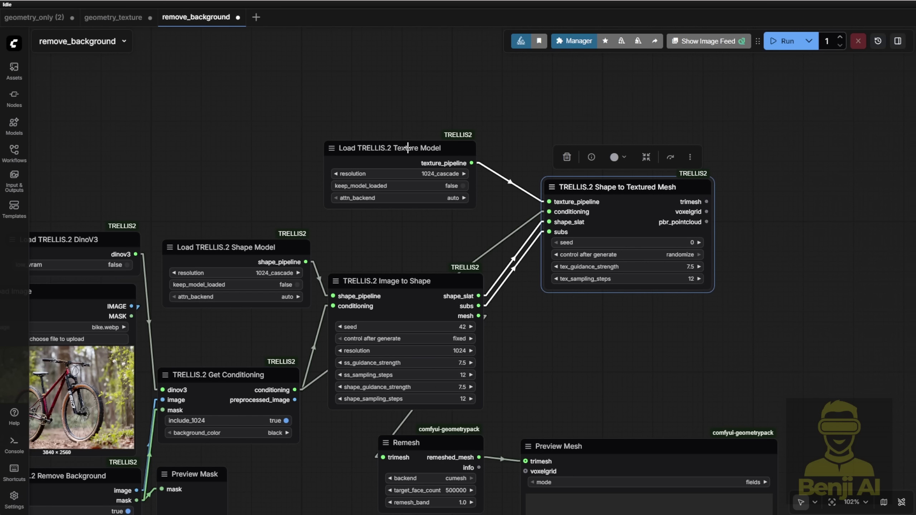
pyautogui.moveTo(407, 148); pyautogui.dragTo(437, 168)
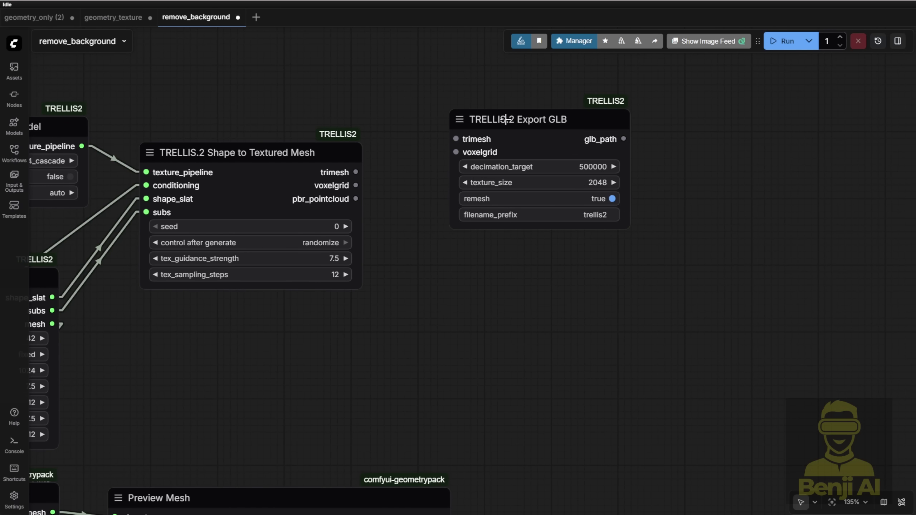
# Connect the trimesh and voxelgrid outputs into the Export GLB node.
pyautogui.moveTo(506, 119); pyautogui.dragTo(506, 144)
pyautogui.moveTo(351, 174); pyautogui.dragTo(456, 165)
pyautogui.moveTo(355, 185); pyautogui.dragTo(359, 185)
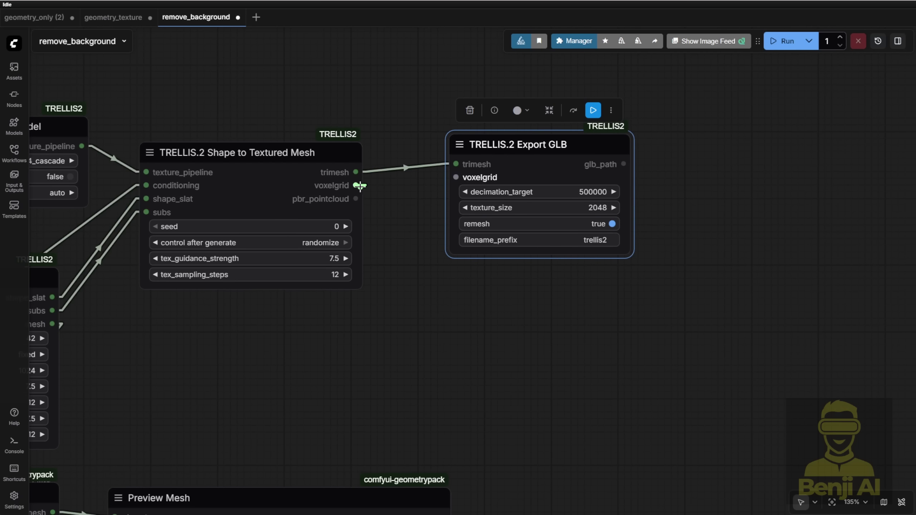
pyautogui.moveTo(429, 179); pyautogui.dragTo(456, 177)
# Add a Preview 3D & Animation node with Export GLB's glb_path feeding its model_file.
pyautogui.moveTo(716, 172); pyautogui.dragTo(515, 168)
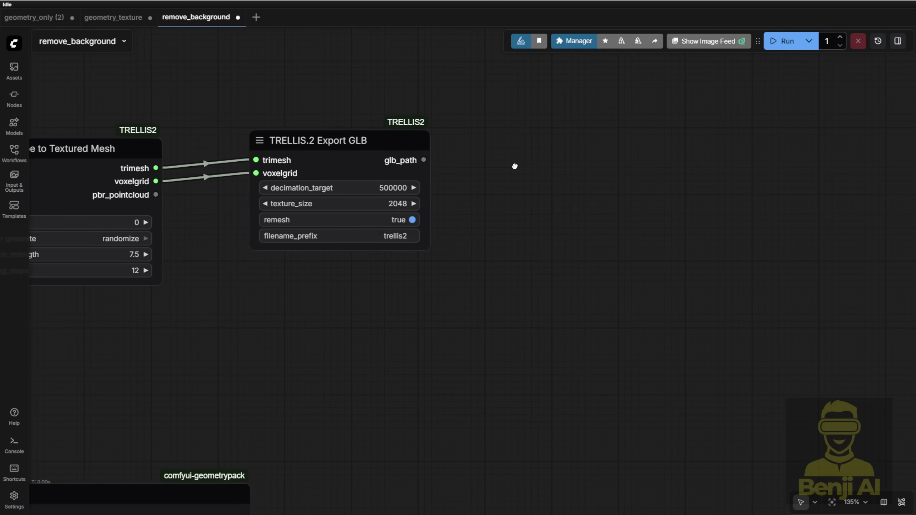
pyautogui.doubleClick(570, 168)
pyautogui.write('Preview 3D & Animation')
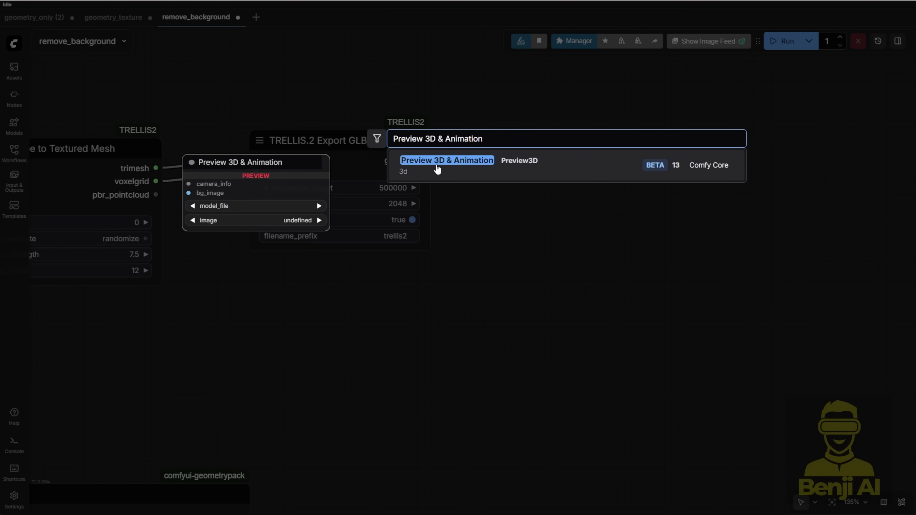
pyautogui.click(437, 169)
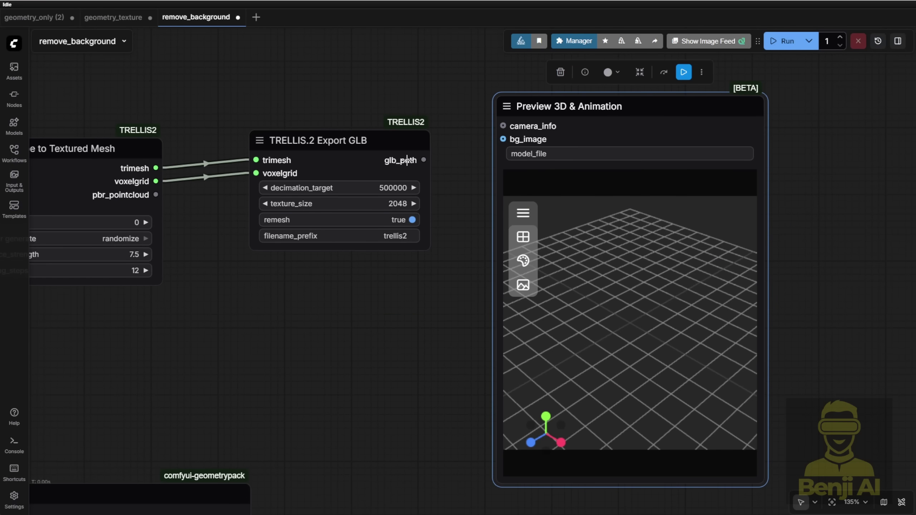
pyautogui.moveTo(407, 160); pyautogui.dragTo(503, 153)
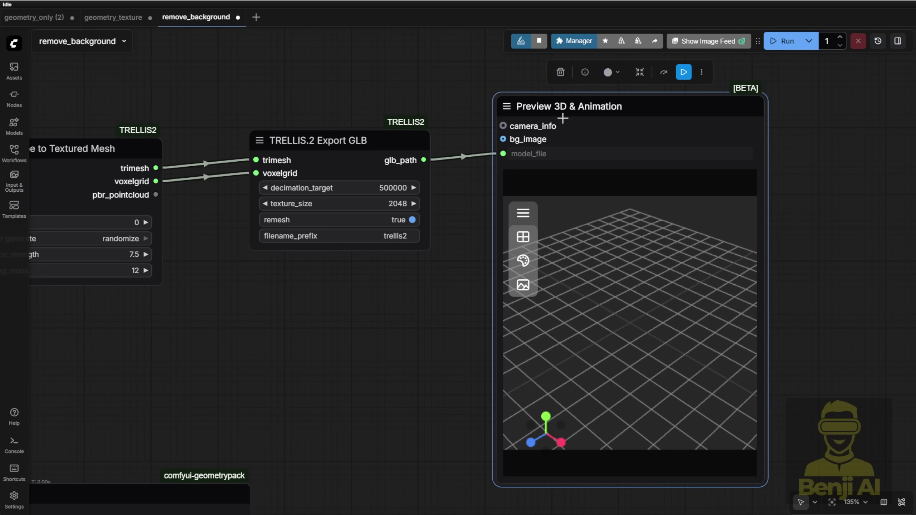
pyautogui.moveTo(555, 113); pyautogui.dragTo(557, 122)
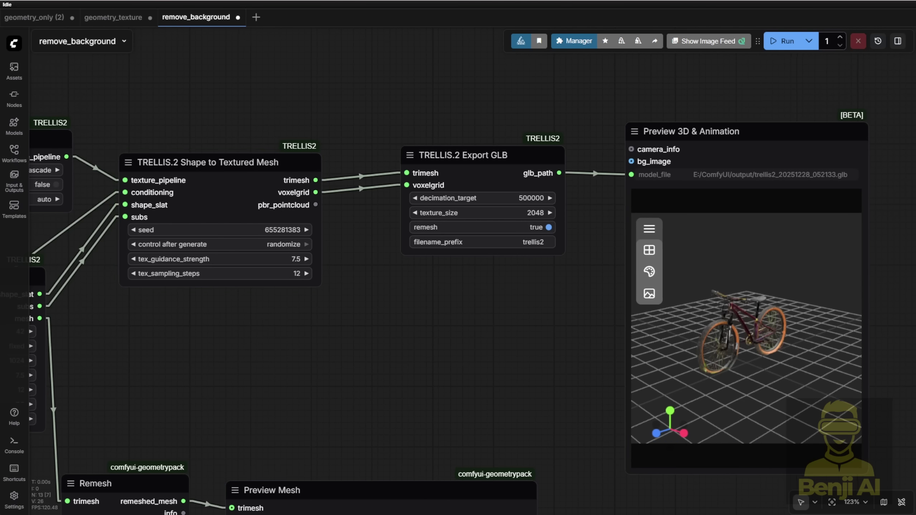
# Shift the Export GLB and Preview 3D nodes left and orbit the textured bike to its side views.
pyautogui.moveTo(495, 302); pyautogui.dragTo(386, 335)
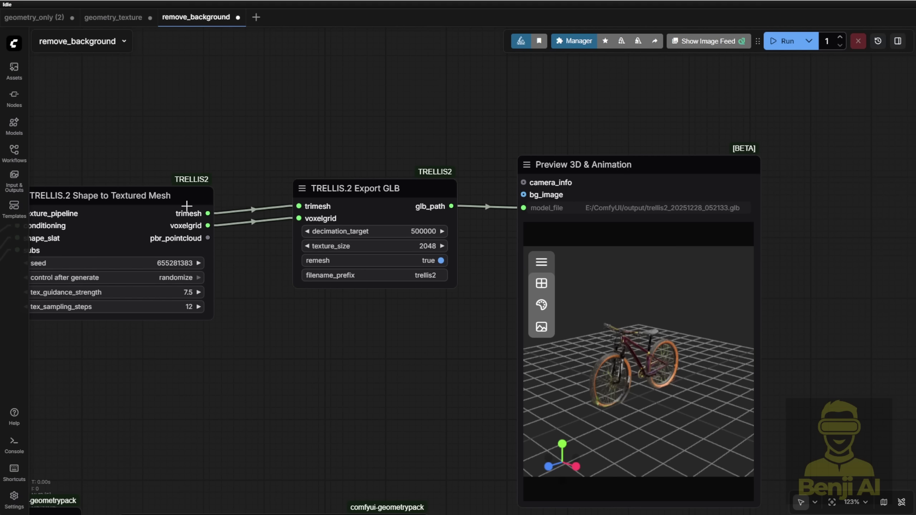
pyautogui.moveTo(387, 181); pyautogui.dragTo(350, 181)
pyautogui.moveTo(570, 130); pyautogui.dragTo(436, 121)
pyautogui.moveTo(437, 156); pyautogui.dragTo(369, 154)
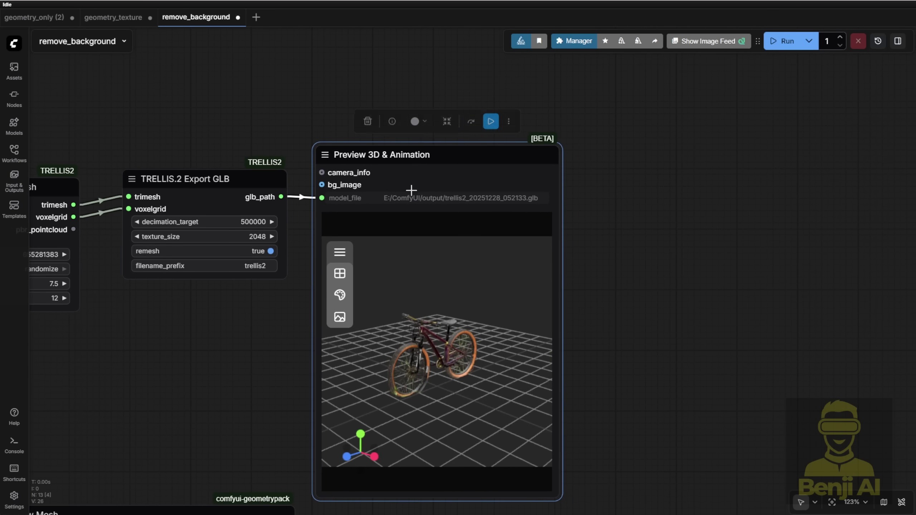
pyautogui.moveTo(583, 363); pyautogui.dragTo(595, 305)
pyautogui.scroll(10, 457, 332)
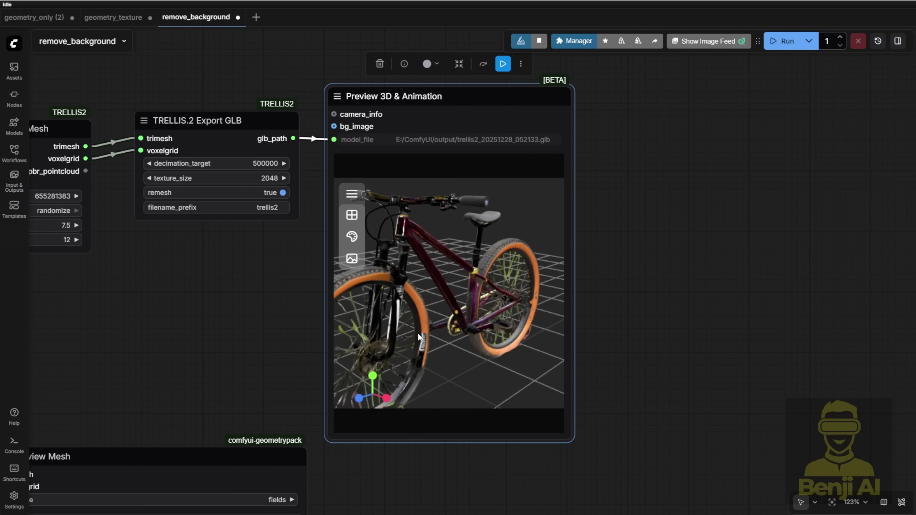
pyautogui.moveTo(418, 332); pyautogui.dragTo(428, 306)
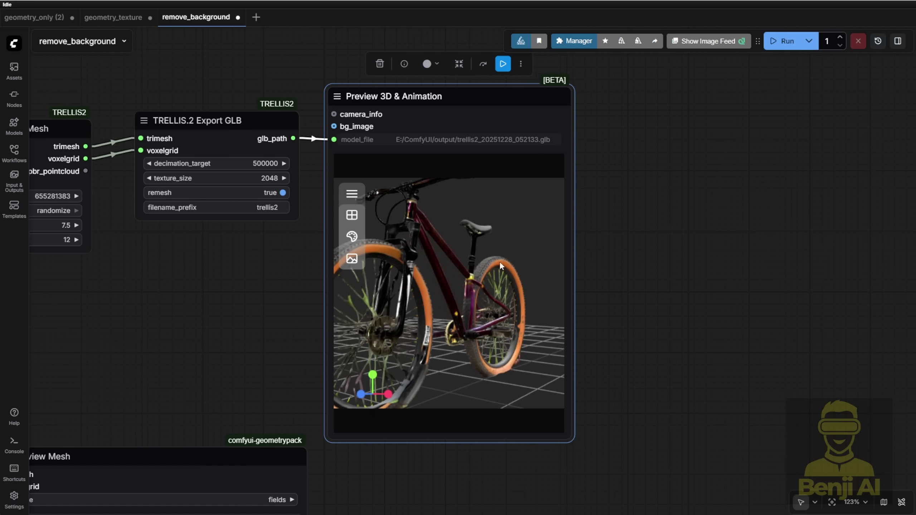
pyautogui.moveTo(405, 276); pyautogui.dragTo(490, 289)
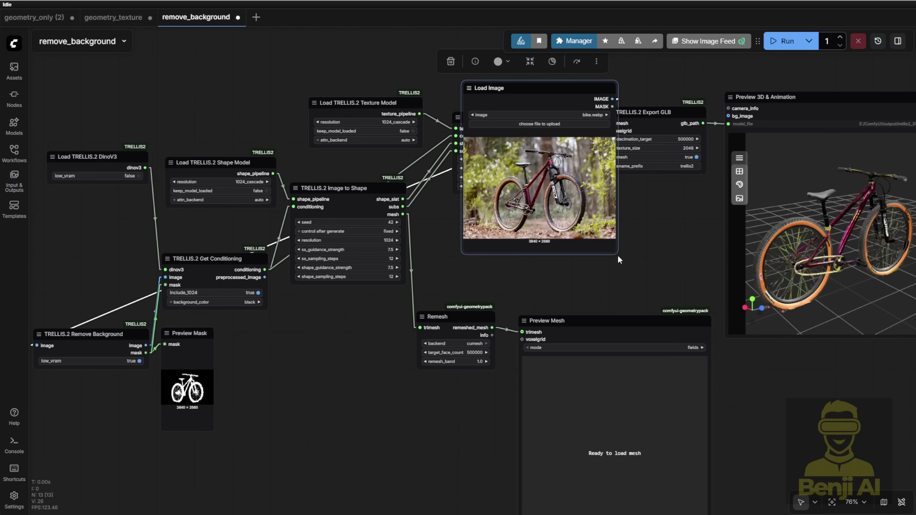
# Enlarge the Load Image bike photo beside the 3D preview and orbit the bike to compare.
pyautogui.moveTo(618, 254); pyautogui.dragTo(712, 328)
pyautogui.moveTo(773, 363); pyautogui.dragTo(518, 402)
pyautogui.scroll(3, 478, 339)
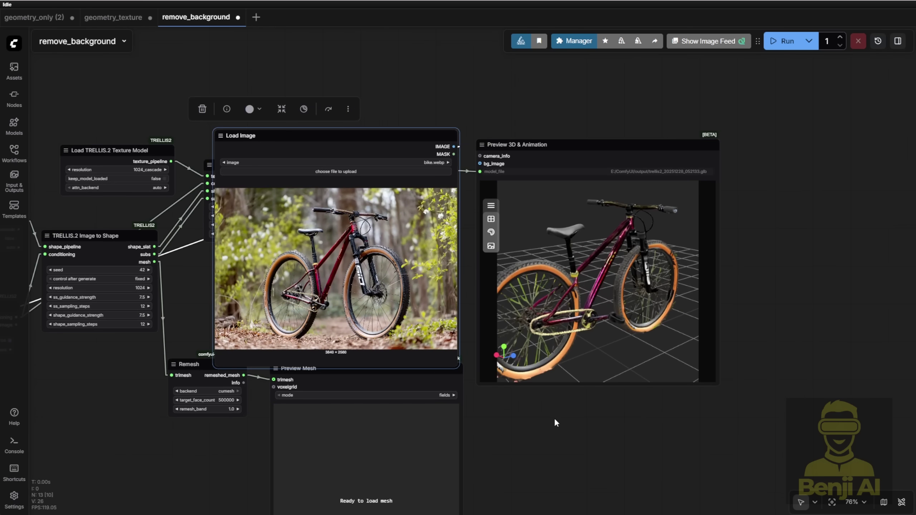
pyautogui.scroll(5, 554, 418)
pyautogui.scroll(-2, 513, 460)
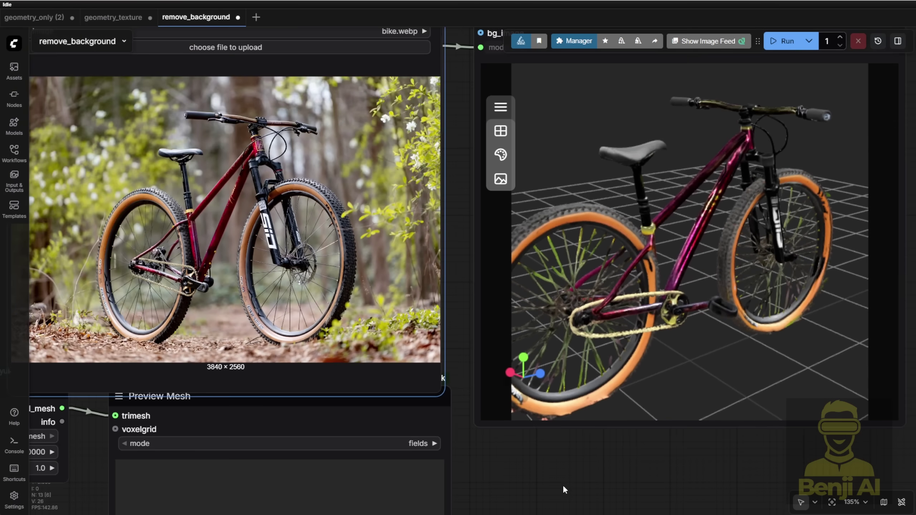
pyautogui.scroll(-1, 562, 484)
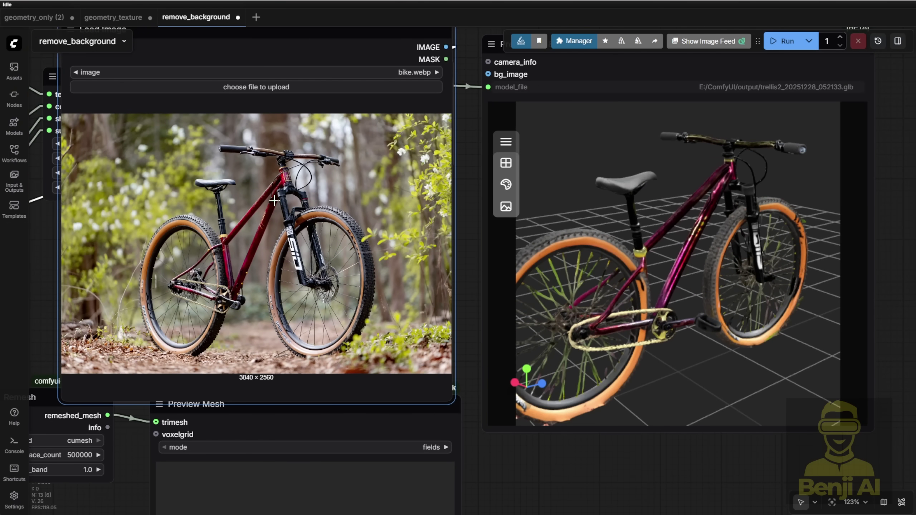
pyautogui.moveTo(584, 276); pyautogui.dragTo(553, 269)
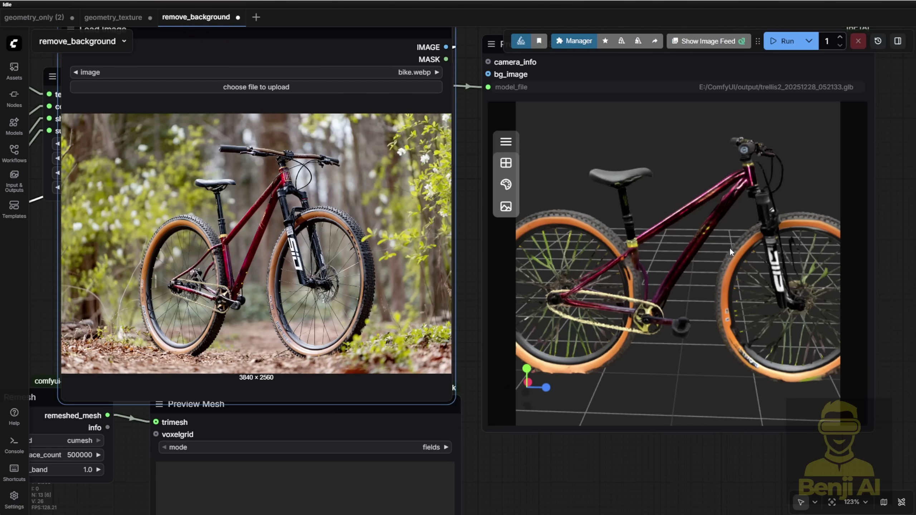
pyautogui.moveTo(730, 251); pyautogui.dragTo(745, 276)
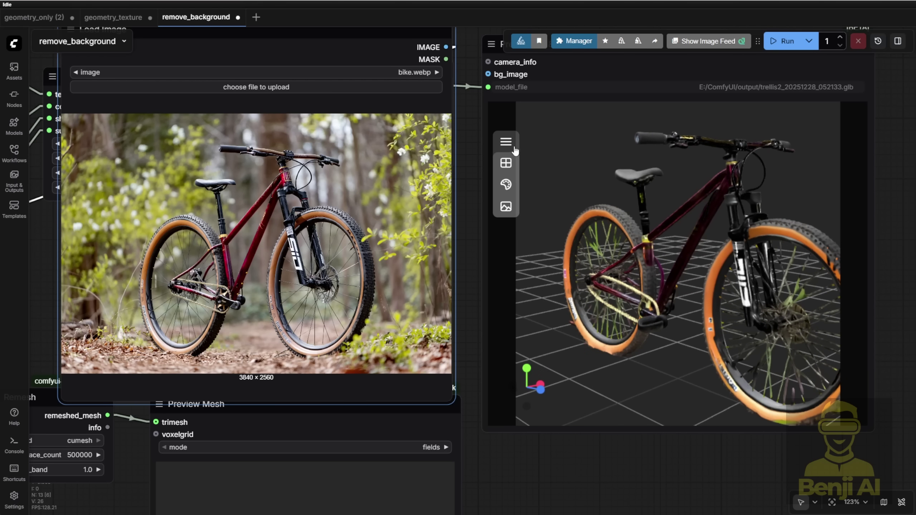
# Shift the ComfyUI graph view to the left.
pyautogui.moveTo(555, 355); pyautogui.dragTo(490, 359)
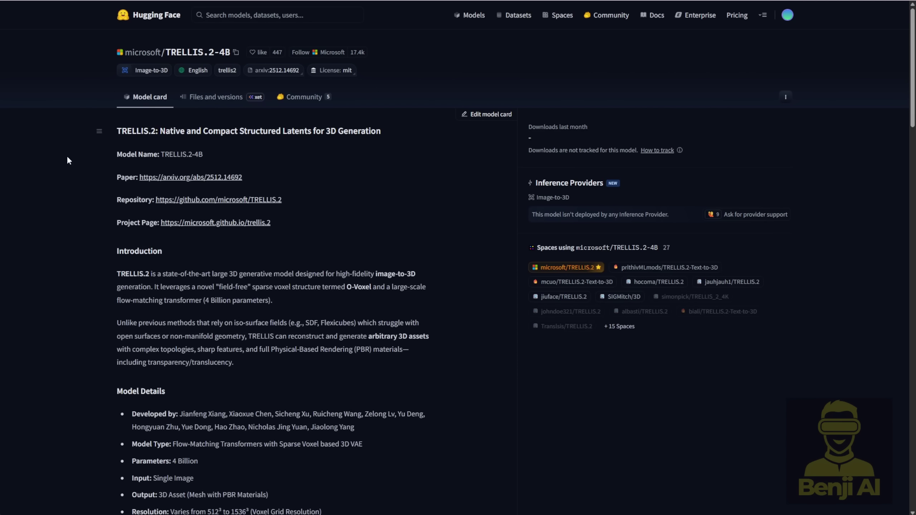